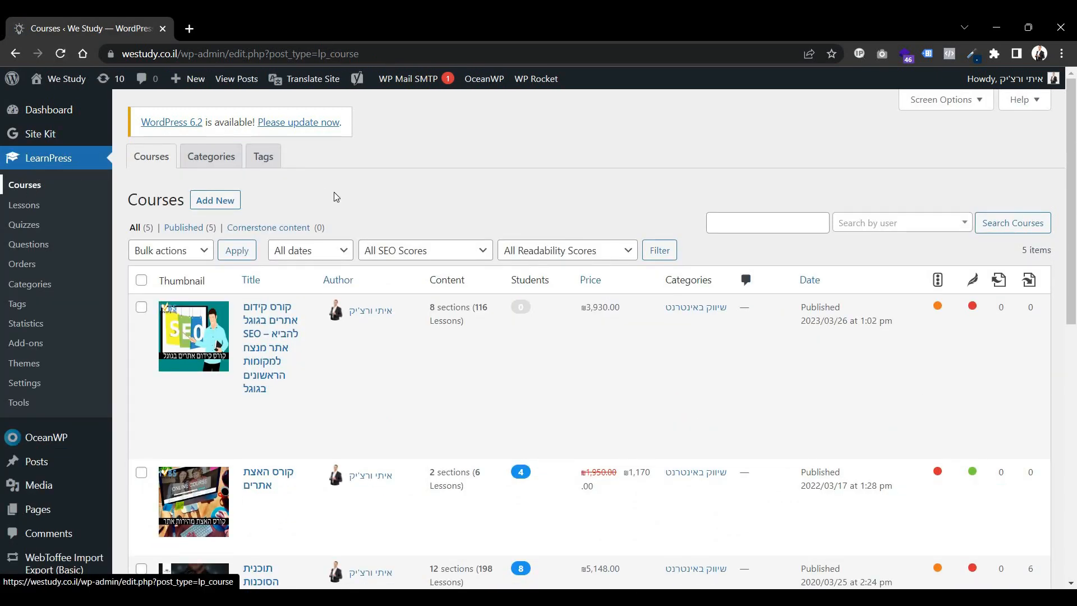
Look through the course list and open the קורס קידום אתרים בגוגל SEO course with 8 sections for editing.
scroll(320, 303, "down", 8)
scroll(481, 376, "down", 3)
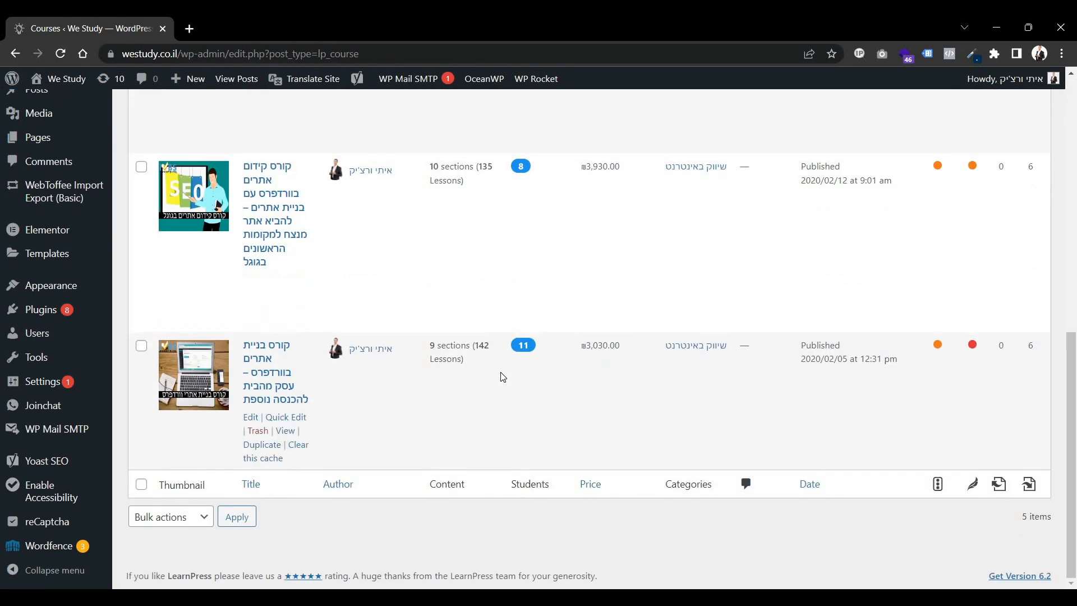
scroll(457, 365, "up", 10)
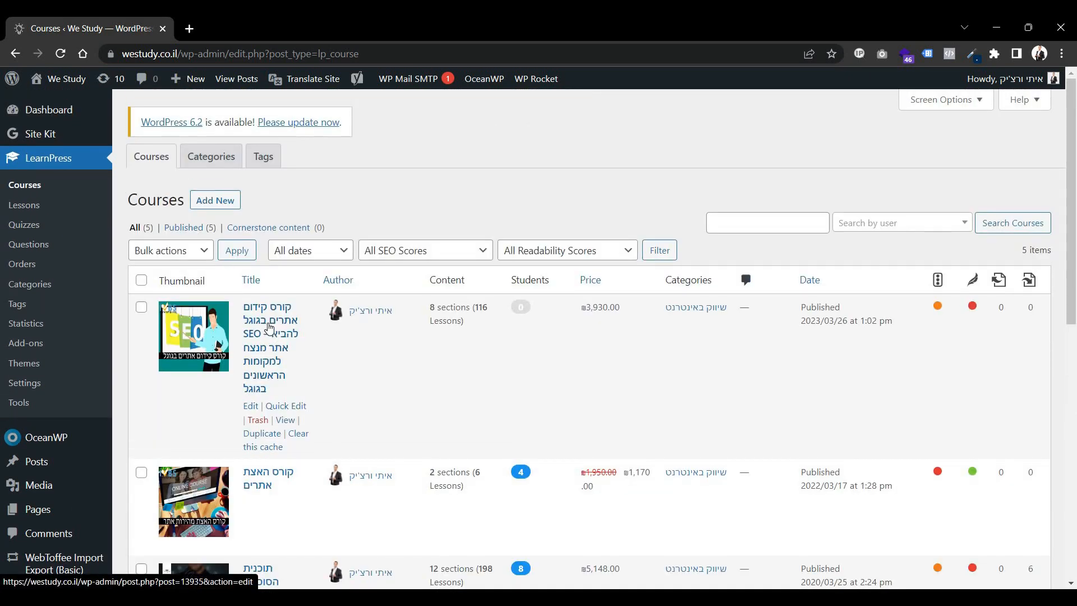
left_click(270, 328)
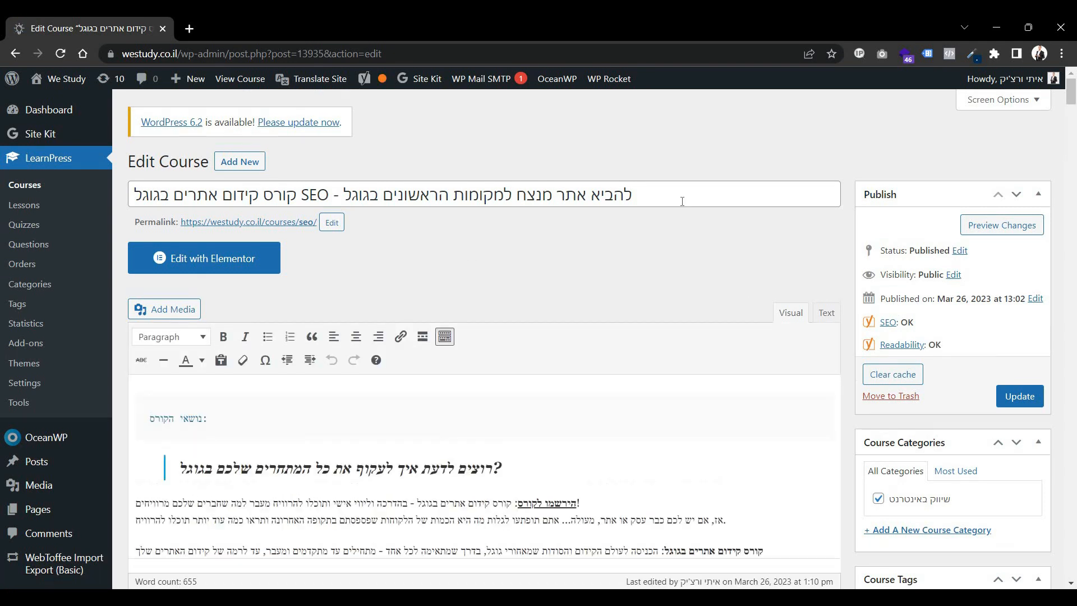
Review the course's title and description text in the course editor.
left_click_drag(645, 195, 100, 199)
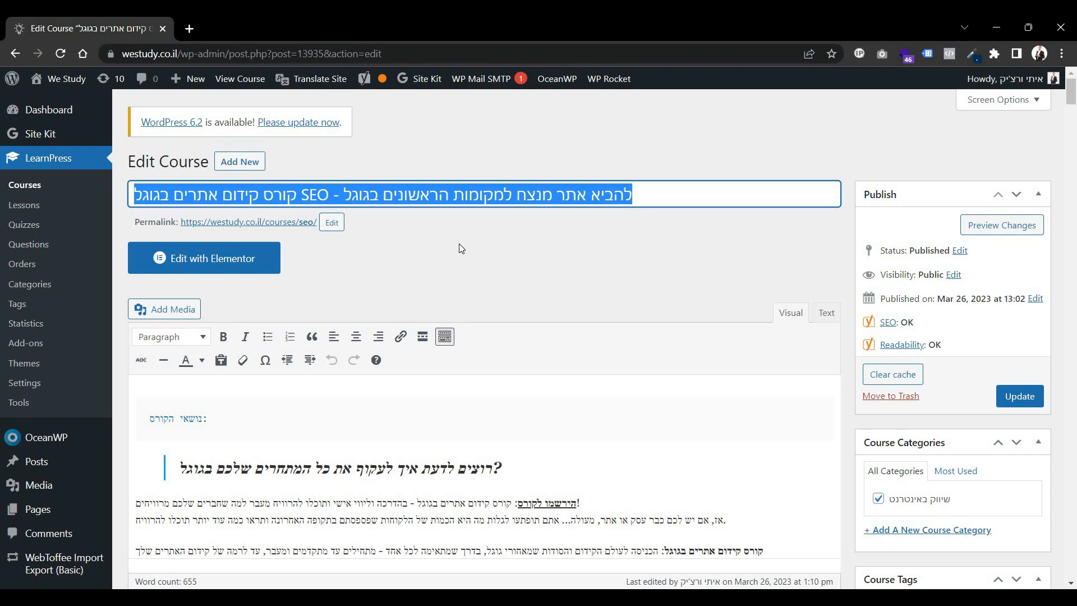
scroll(433, 311, "down", 3)
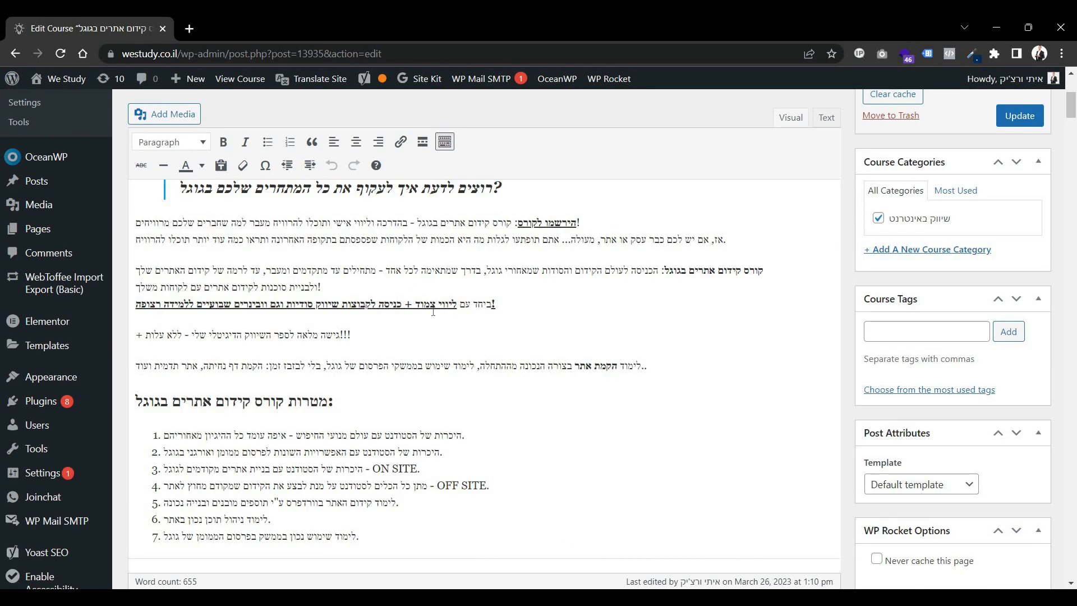
scroll(434, 343, "up", 2)
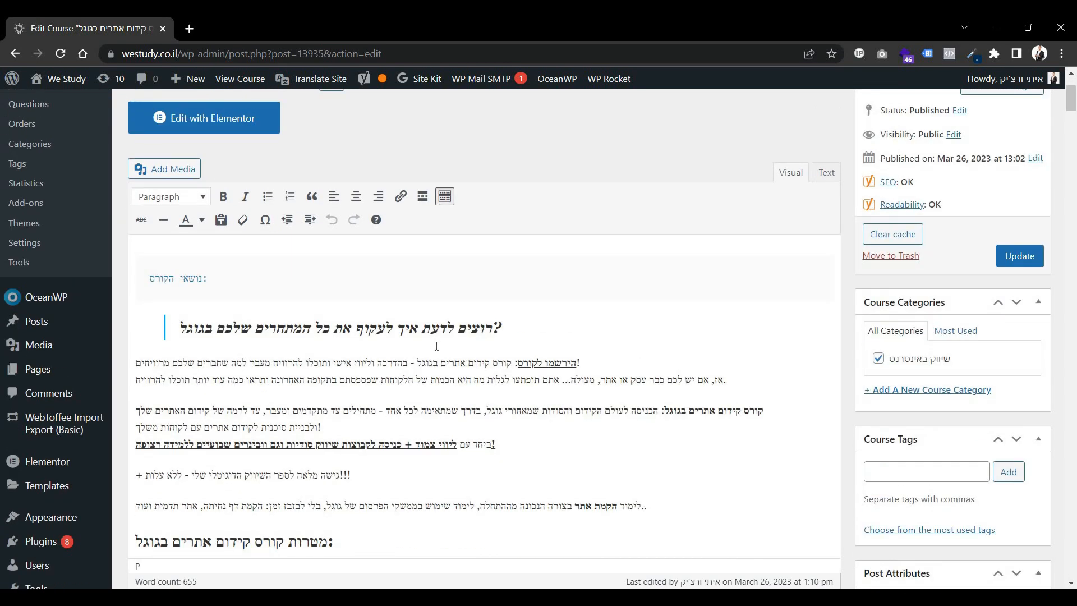
scroll(495, 255, "up", 2)
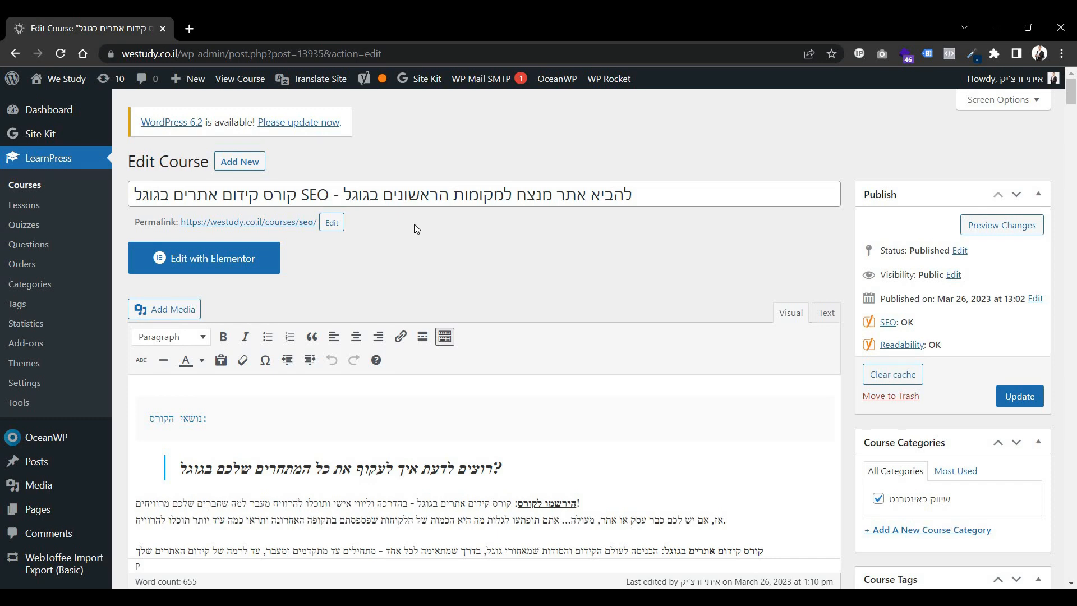
Examine the course's curriculum sections and their lessons, from the first chapter through the bonus section.
scroll(415, 227, "down", 20)
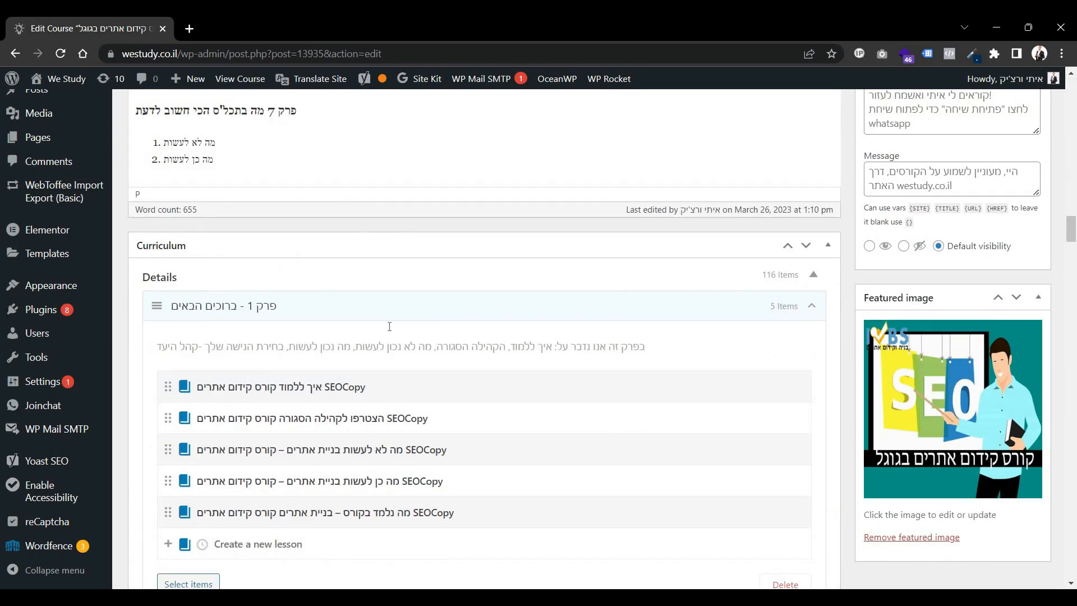
scroll(389, 326, "down", 7)
scroll(390, 331, "up", 7)
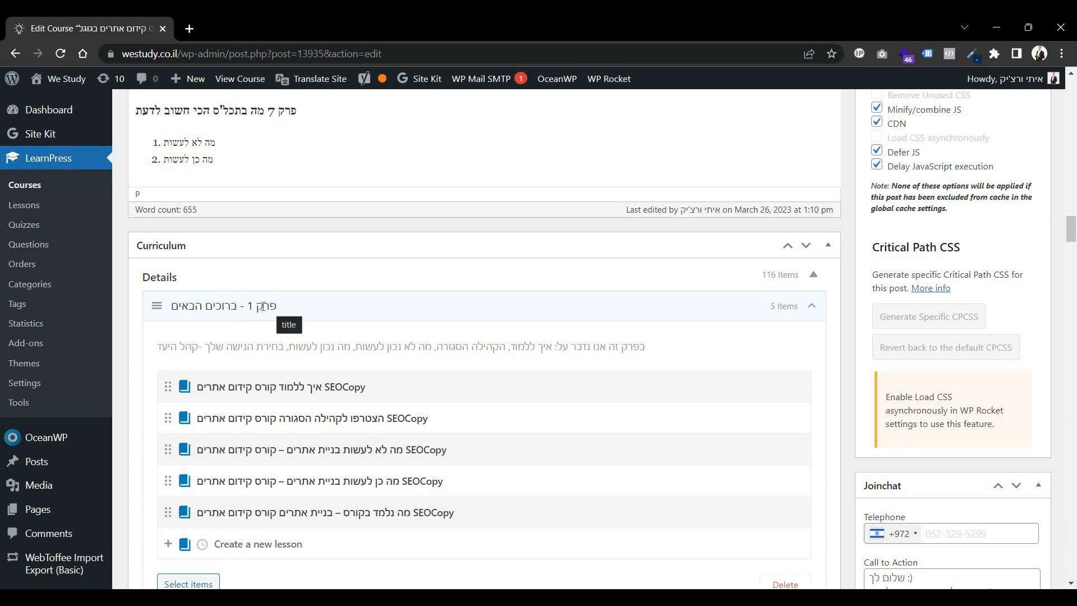
scroll(260, 319, "down", 20)
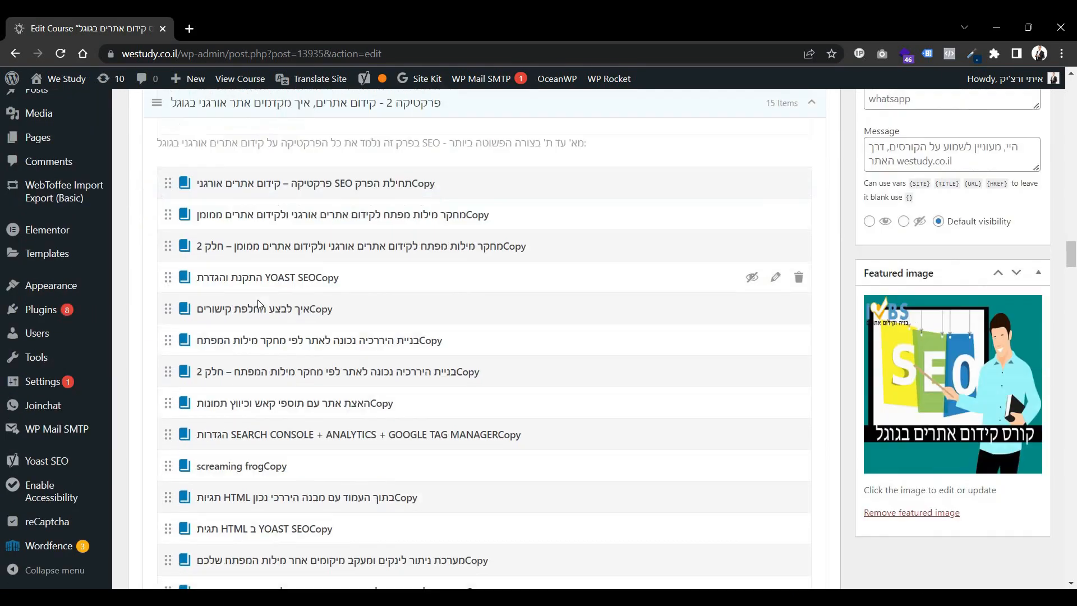
scroll(265, 275, "down", 20)
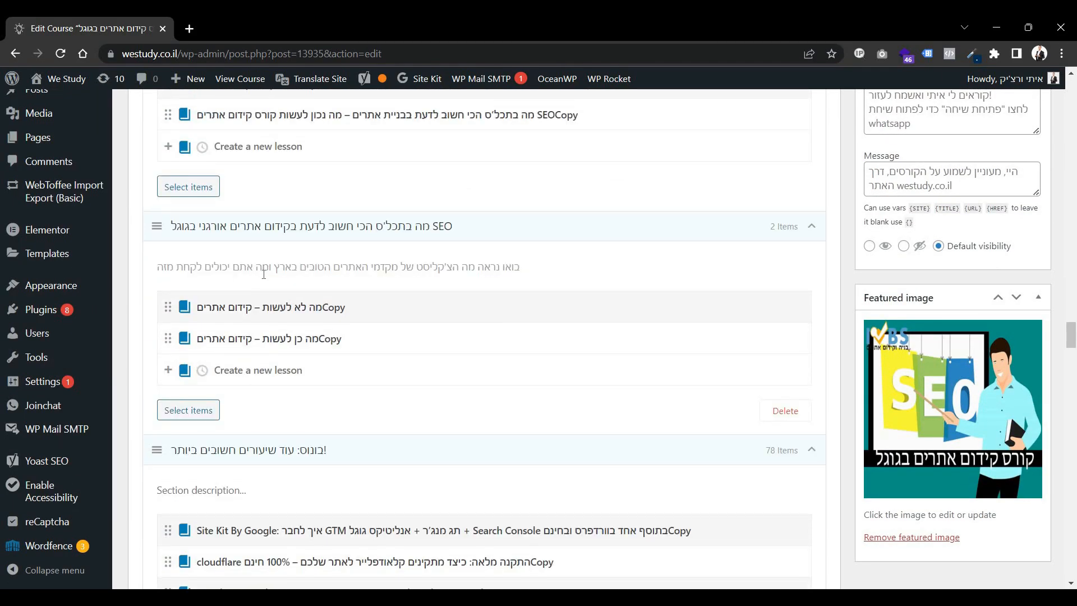
scroll(244, 299, "down", 10)
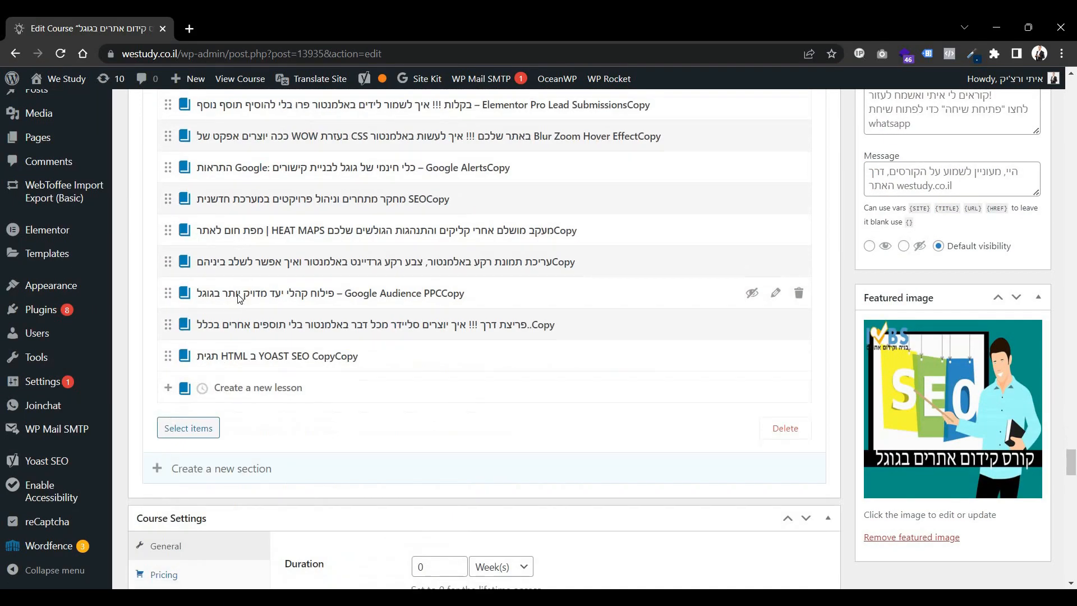
scroll(242, 382, "up", 8)
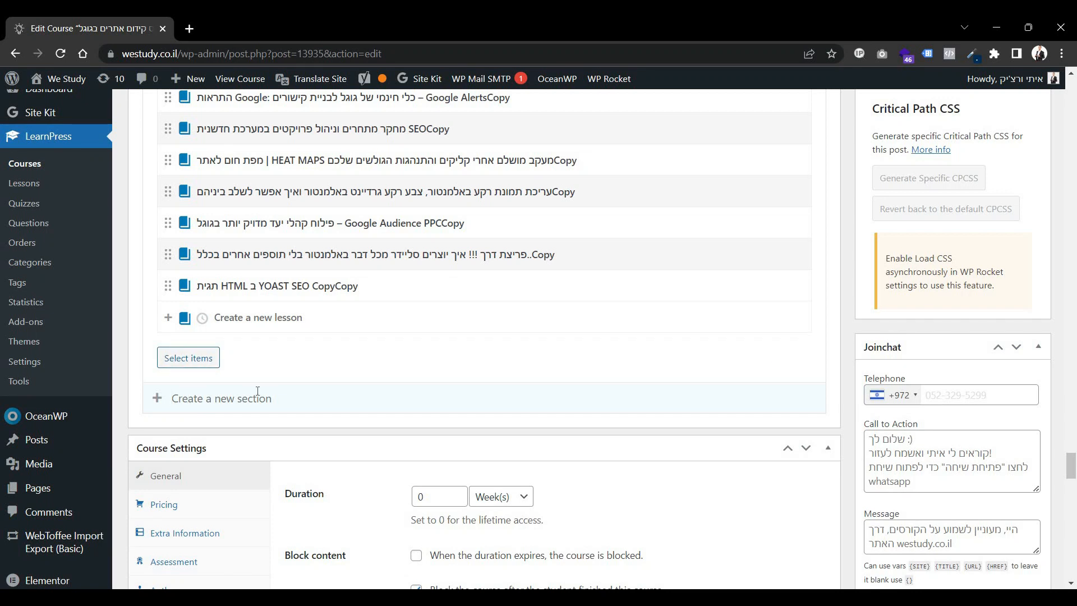
scroll(257, 391, "up", 15)
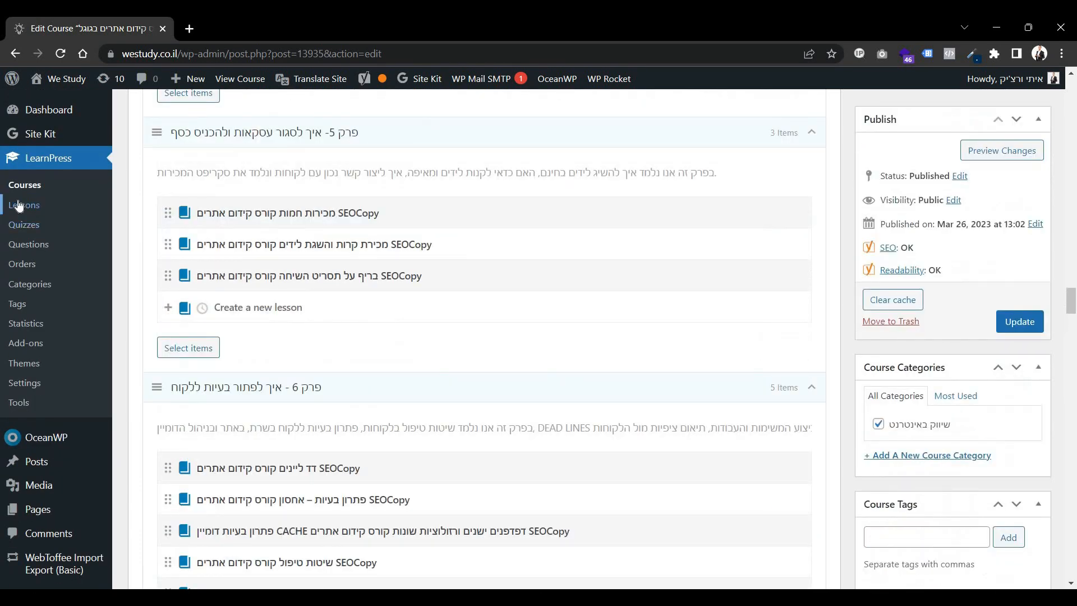
Open the LearnPress Lessons list in a separate browser tab and start a new lesson.
left_click(19, 206, "ctrl")
left_click(258, 26)
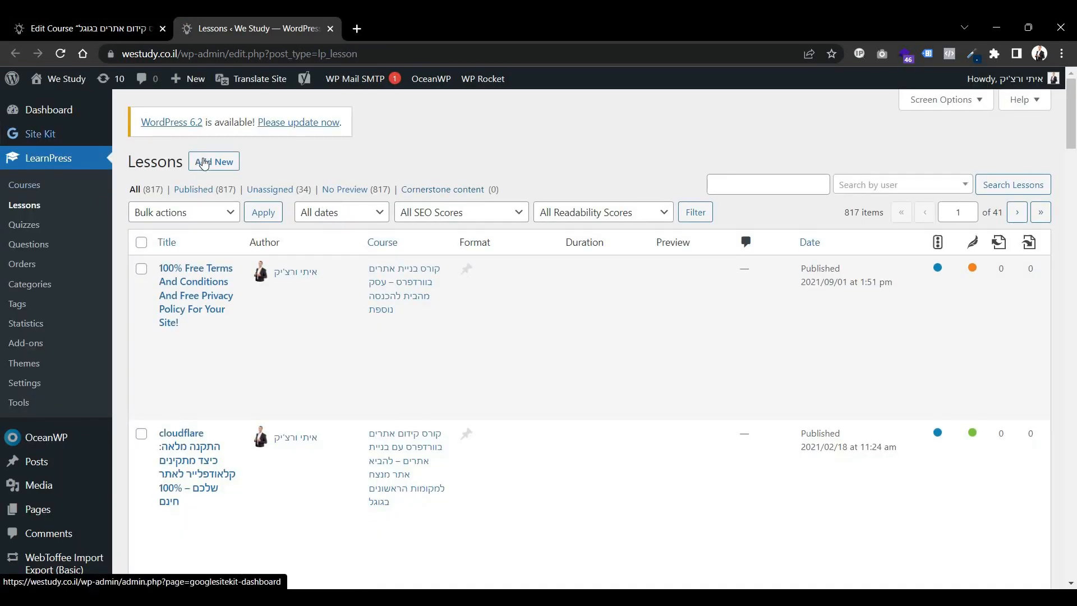
left_click(229, 164)
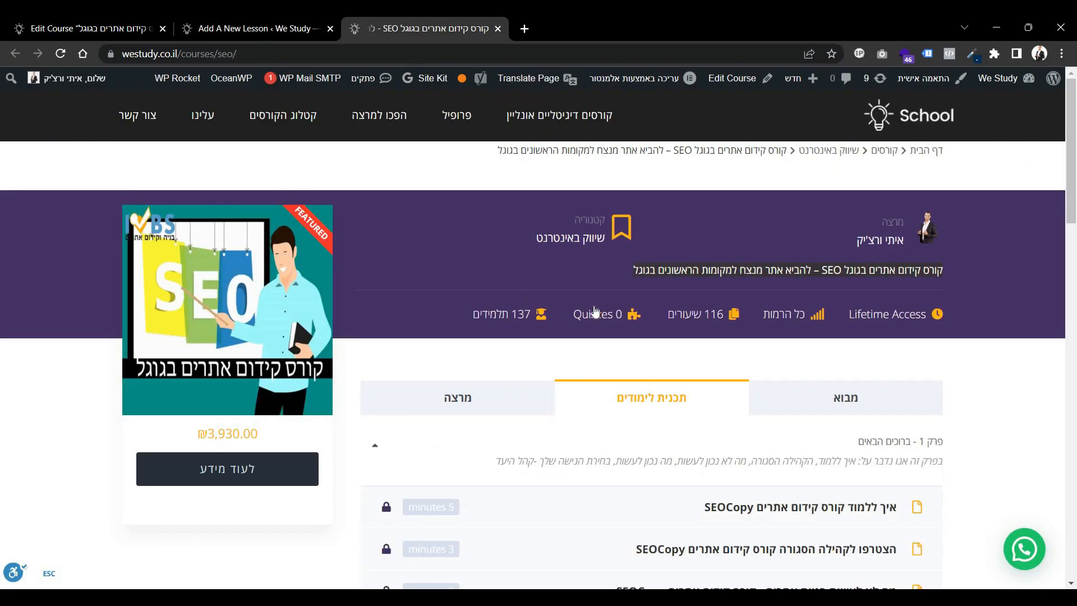
Examine the curriculum on the public course page, collapsing and re-expanding the first section and loading more sections.
scroll(596, 312, "down", 4)
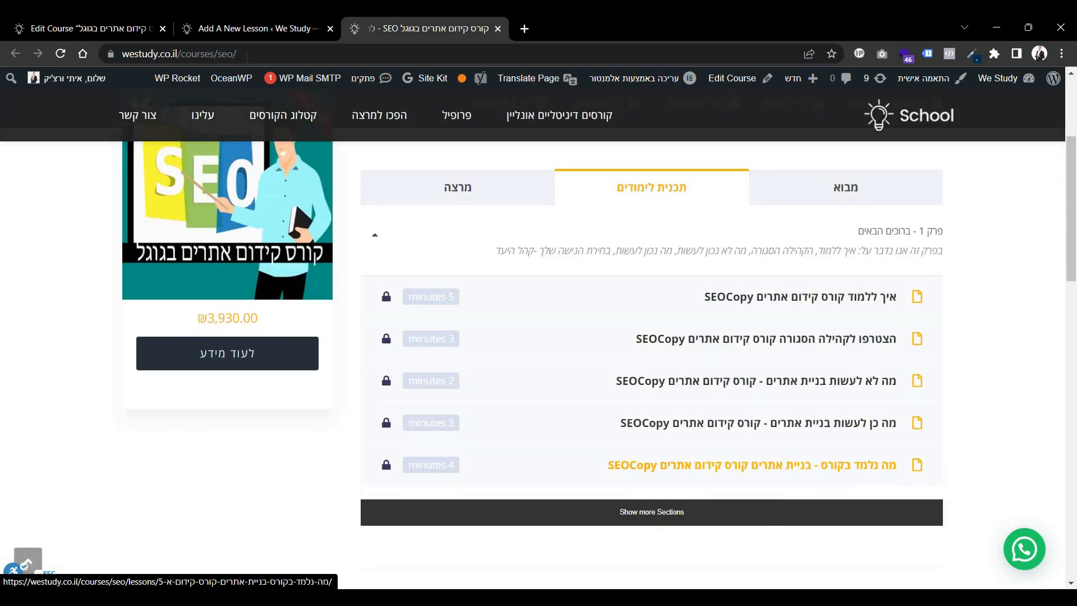
key("ctrl+l")
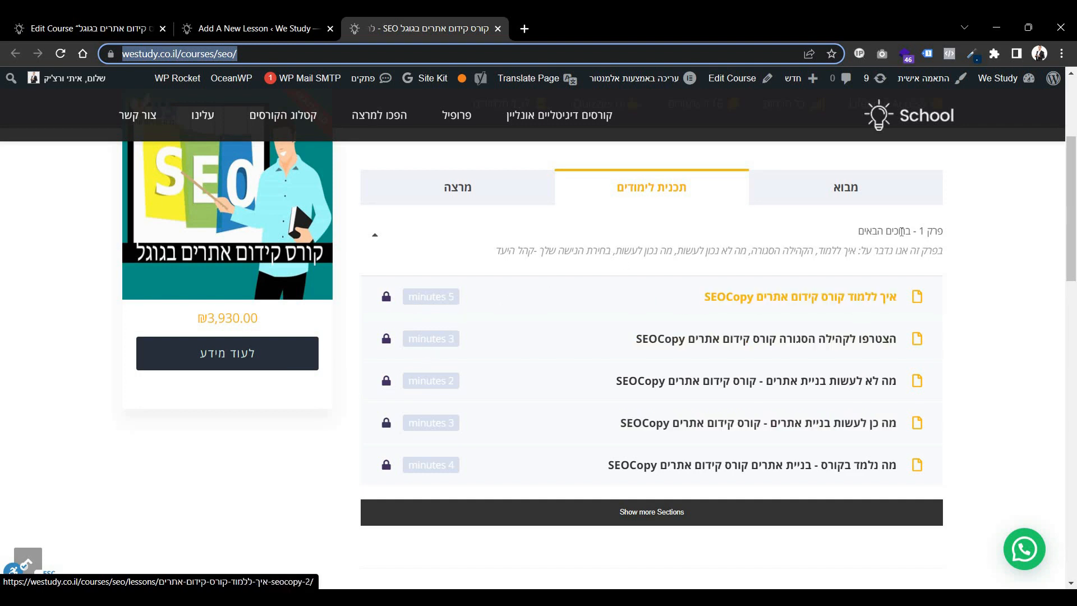
left_click_drag(944, 232, 472, 242)
left_click(530, 242)
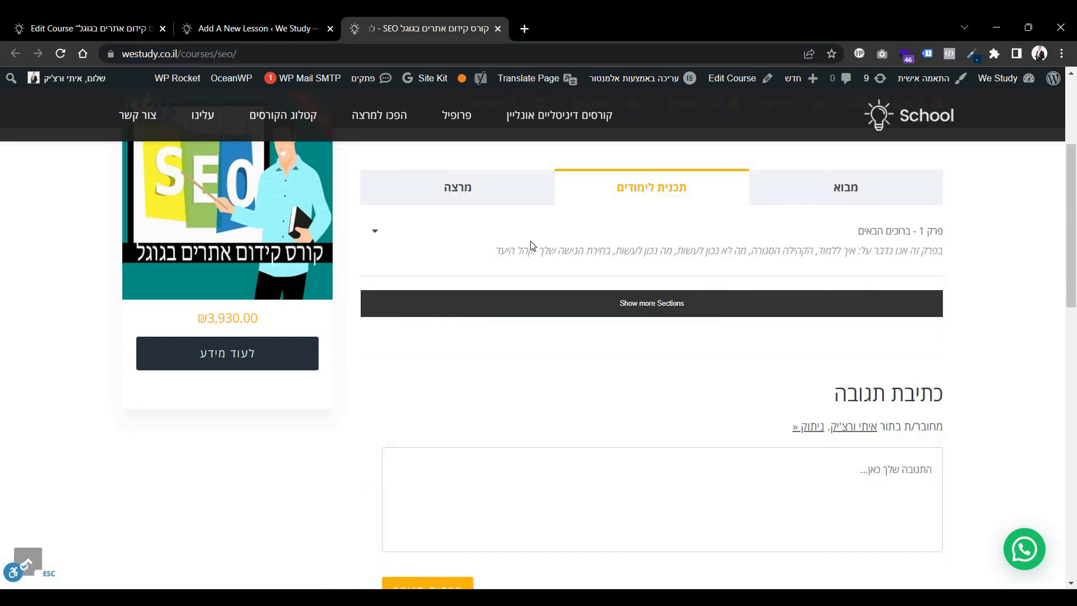
triple_click(530, 241)
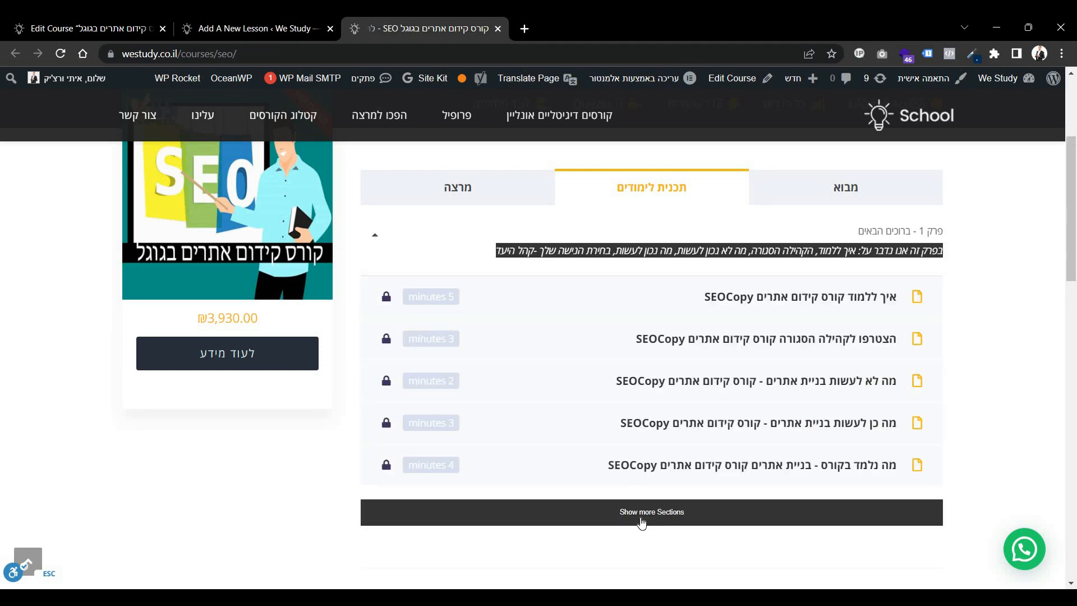
left_click(668, 508)
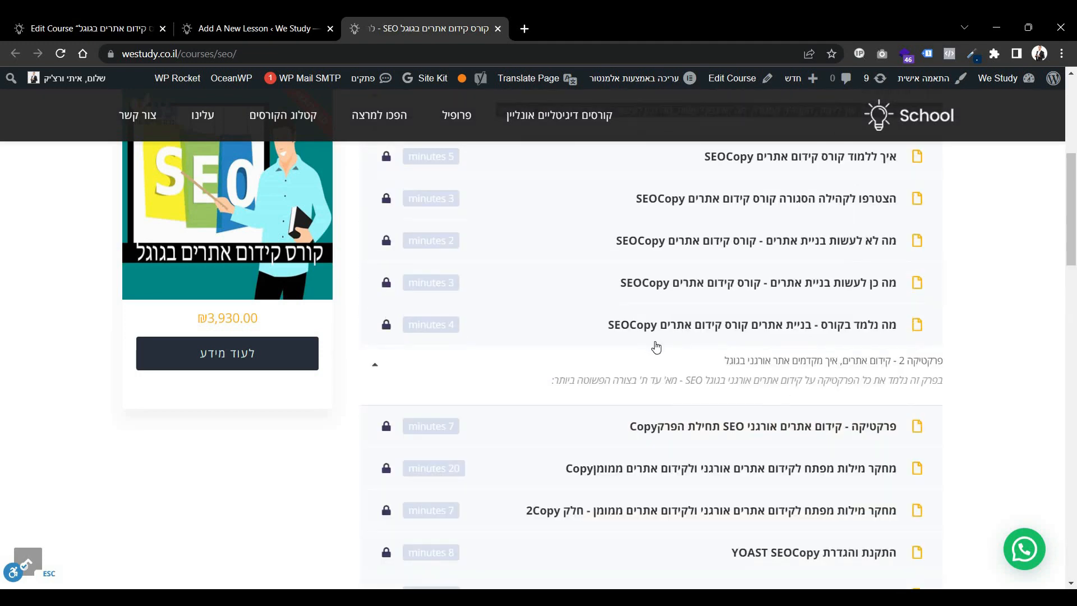
scroll(656, 346, "down", 10)
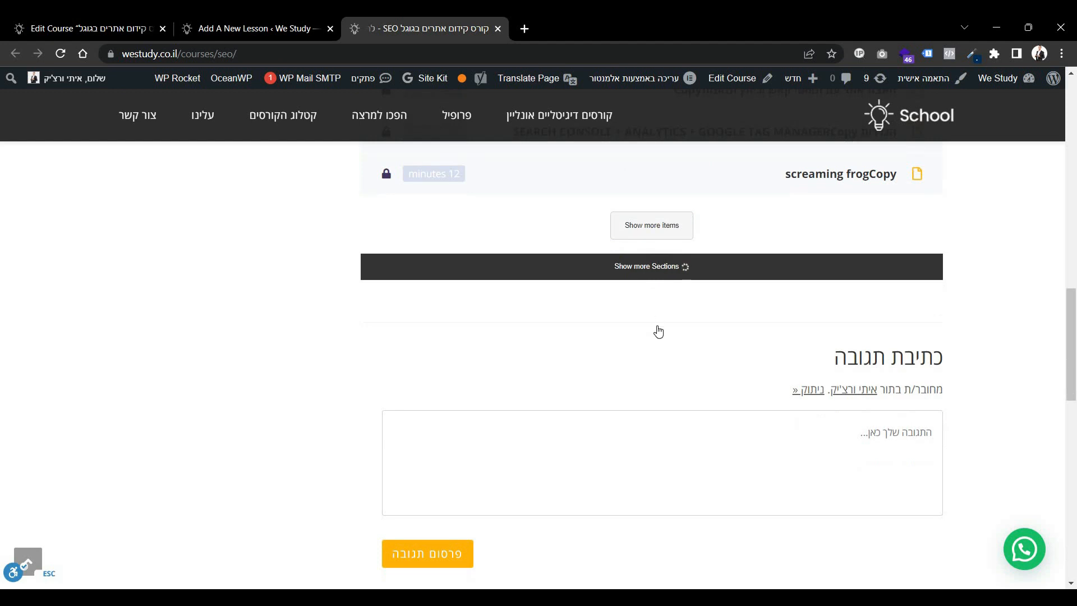
left_click(645, 303)
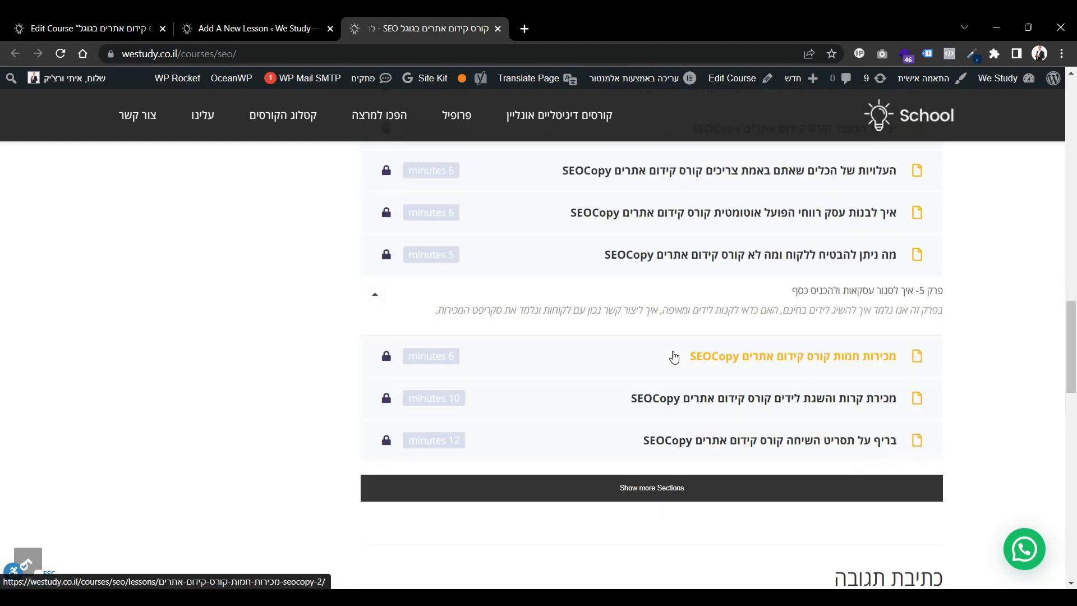
Read the introduction on the public course page and check its curriculum and instructor information.
left_click(673, 357)
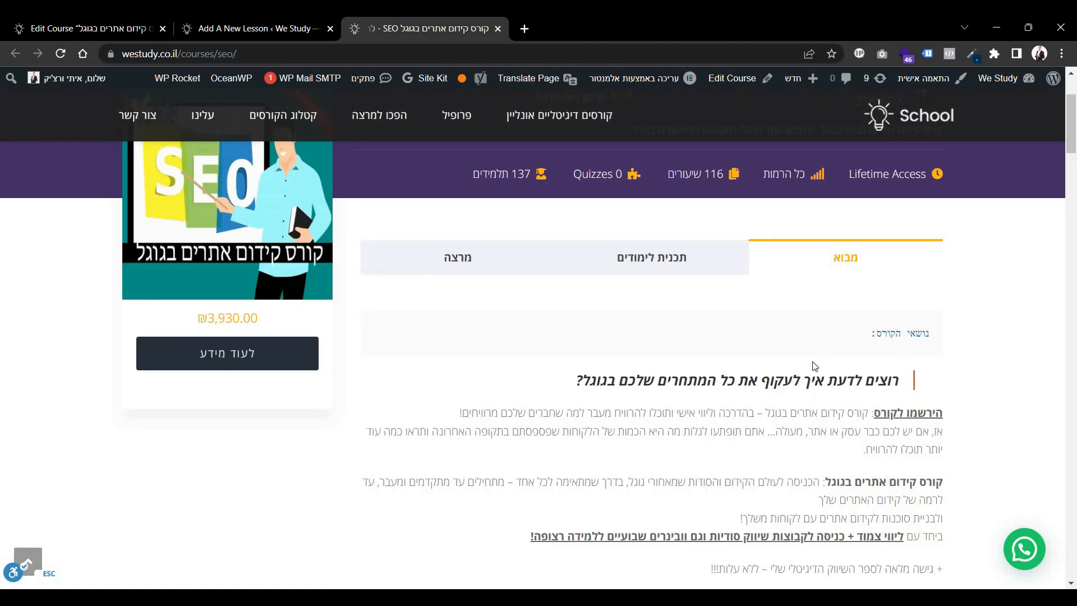
scroll(892, 286, "down", 12)
left_click_drag(869, 339, 827, 396)
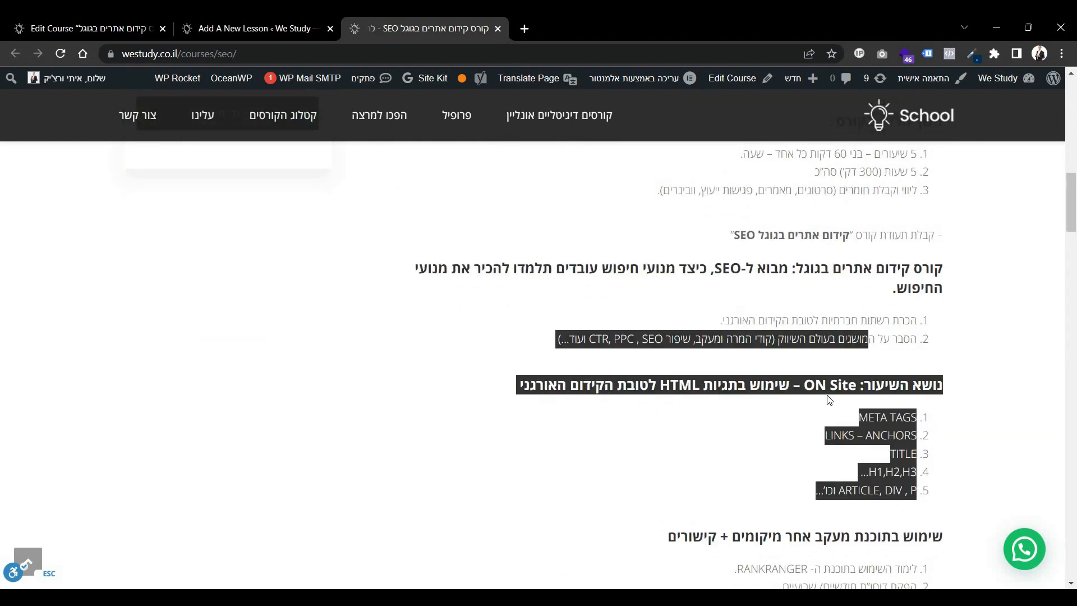
left_click(827, 396)
scroll(826, 397, "up", 12)
left_click(648, 333)
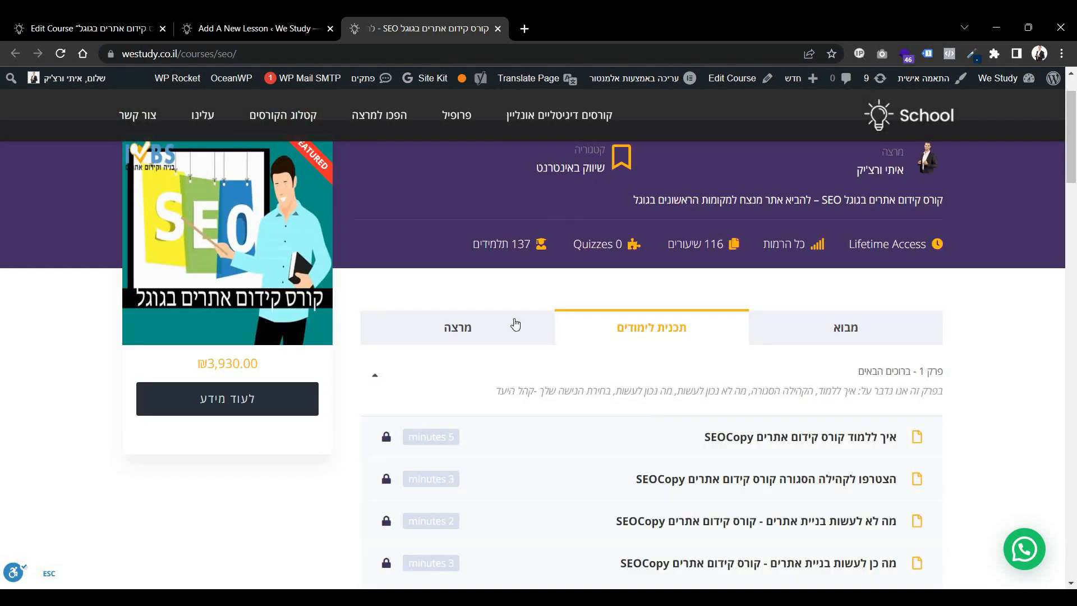
left_click(515, 324)
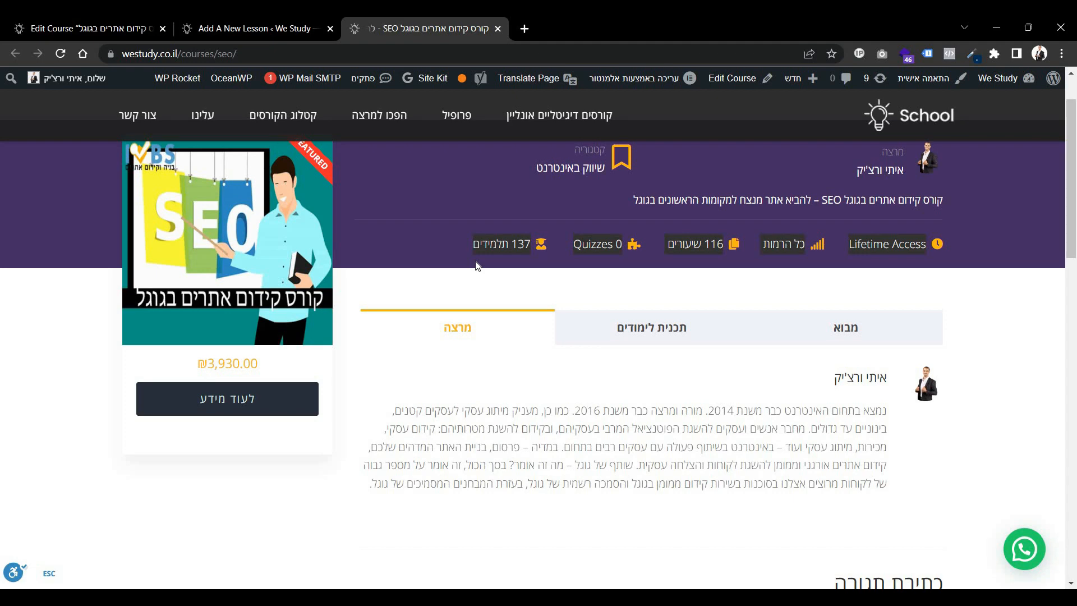
Return to the course editor and examine the Duration setting in the general Course Settings, including its lifetime-access note and time units.
left_click(125, 22)
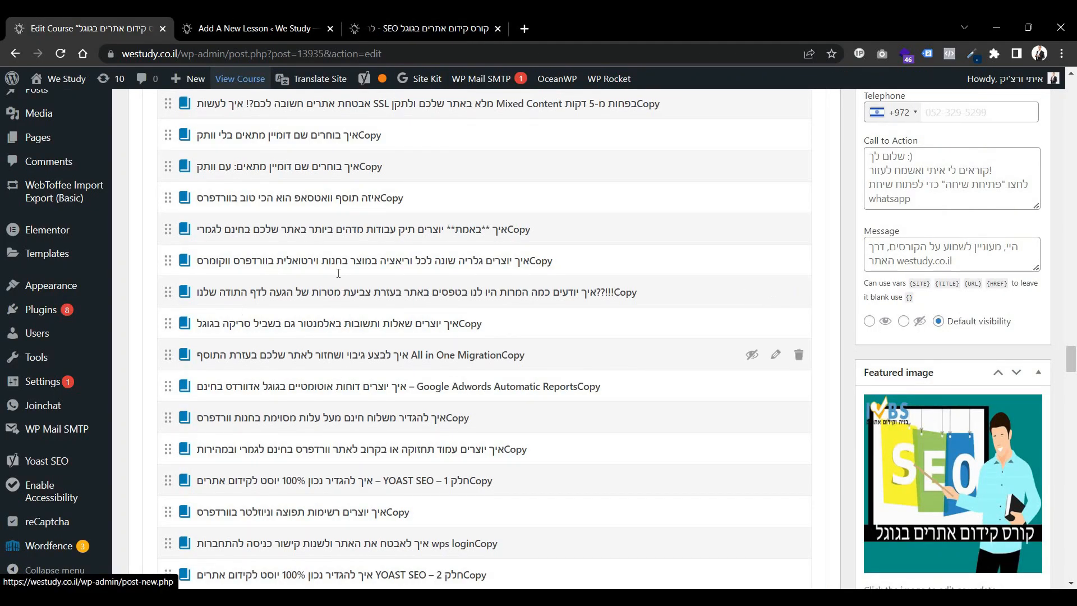
scroll(341, 373, "down", 10)
scroll(448, 311, "down", 7)
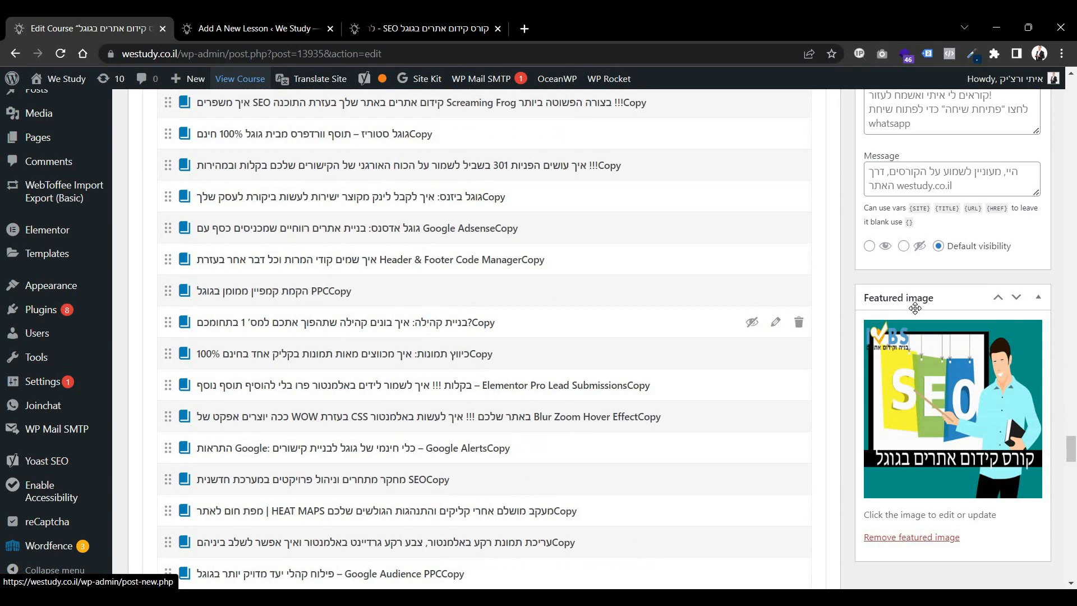
scroll(348, 413, "down", 15)
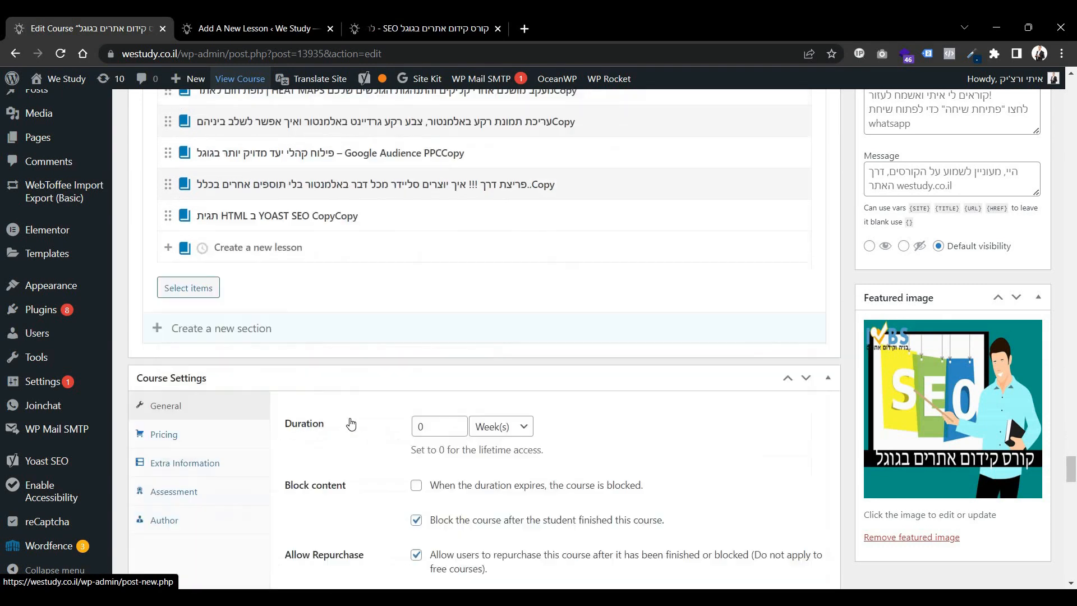
scroll(187, 173, "up", 4)
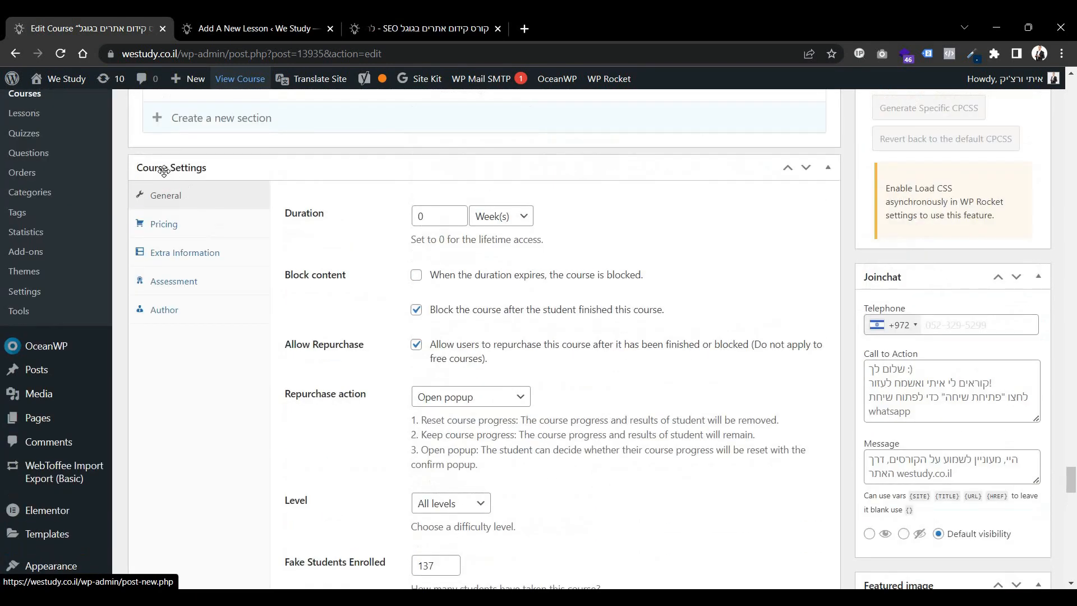
left_click(337, 220)
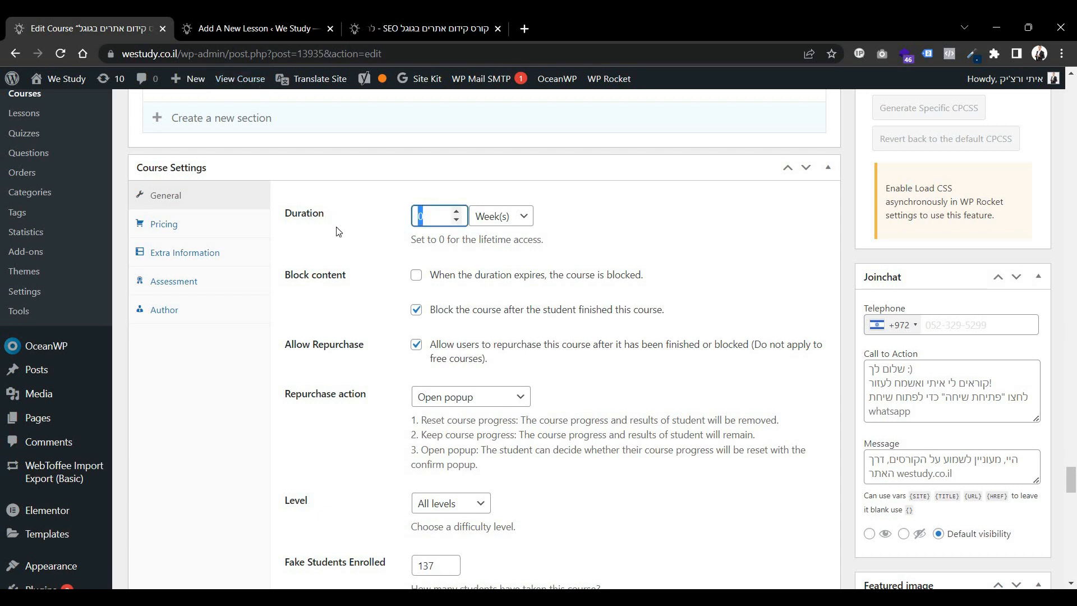
left_click(441, 239)
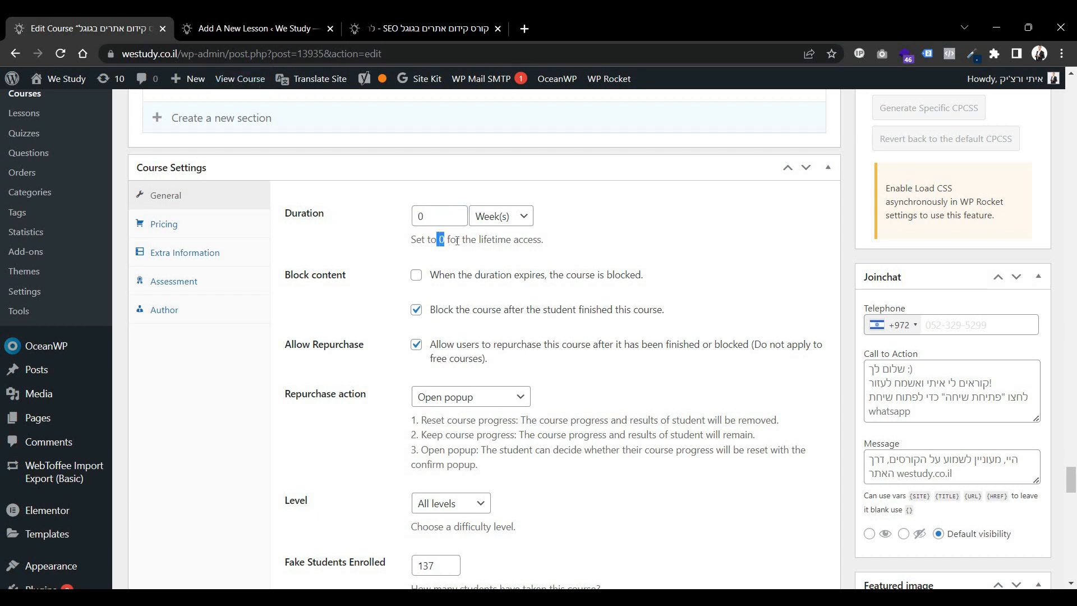
left_click(462, 245)
left_click_drag(429, 240, 404, 244)
left_click(490, 222)
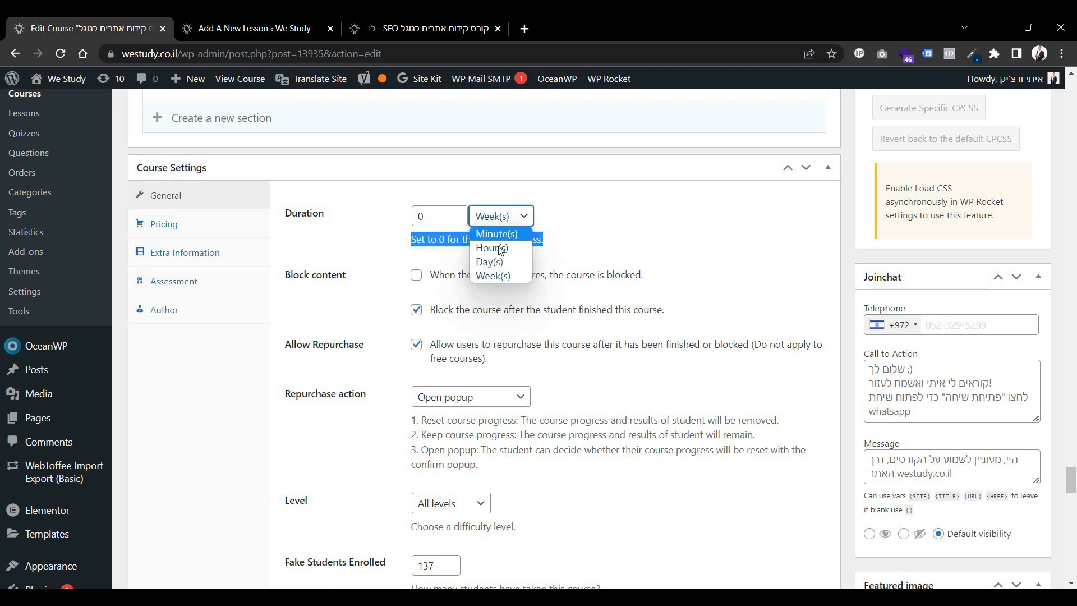
left_click(295, 270)
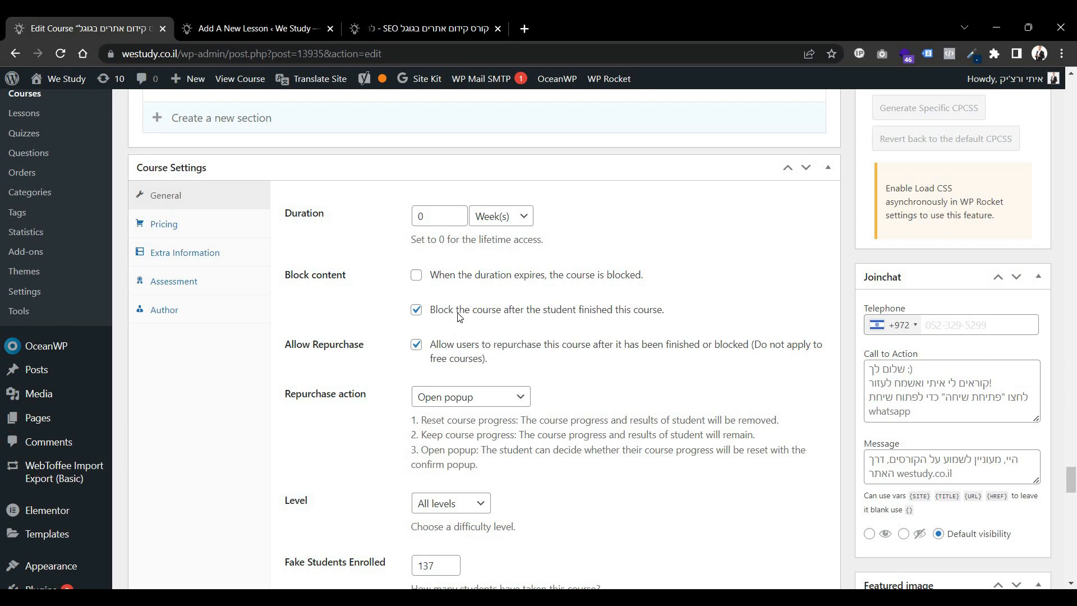
Examine the Block content, Allow Repurchase and Repurchase action settings, including the available repurchase options.
scroll(454, 322, "down", 1)
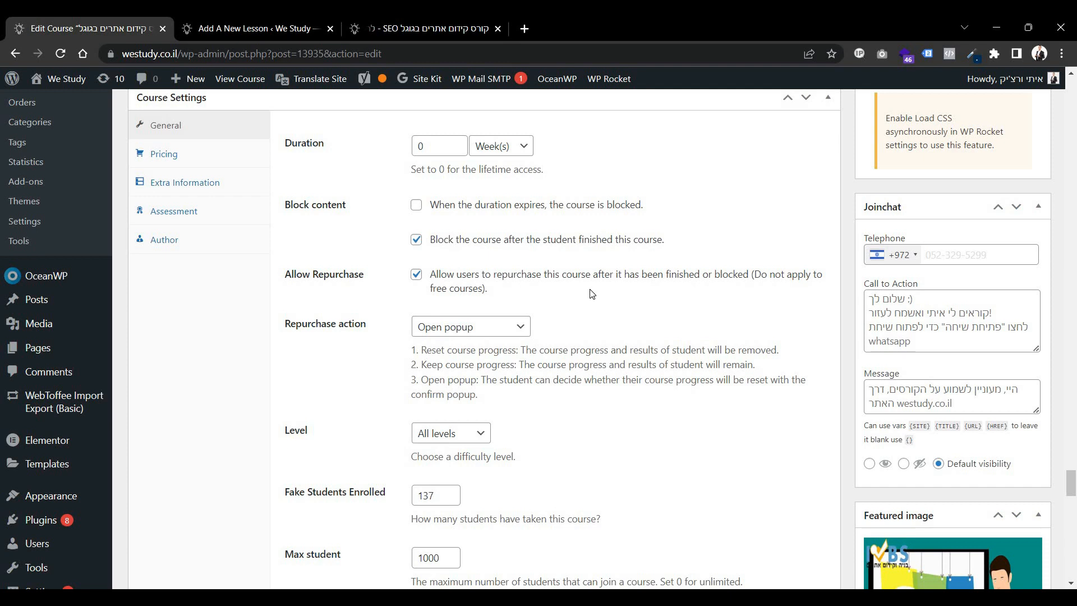
left_click_drag(365, 328, 285, 331)
left_click(476, 328)
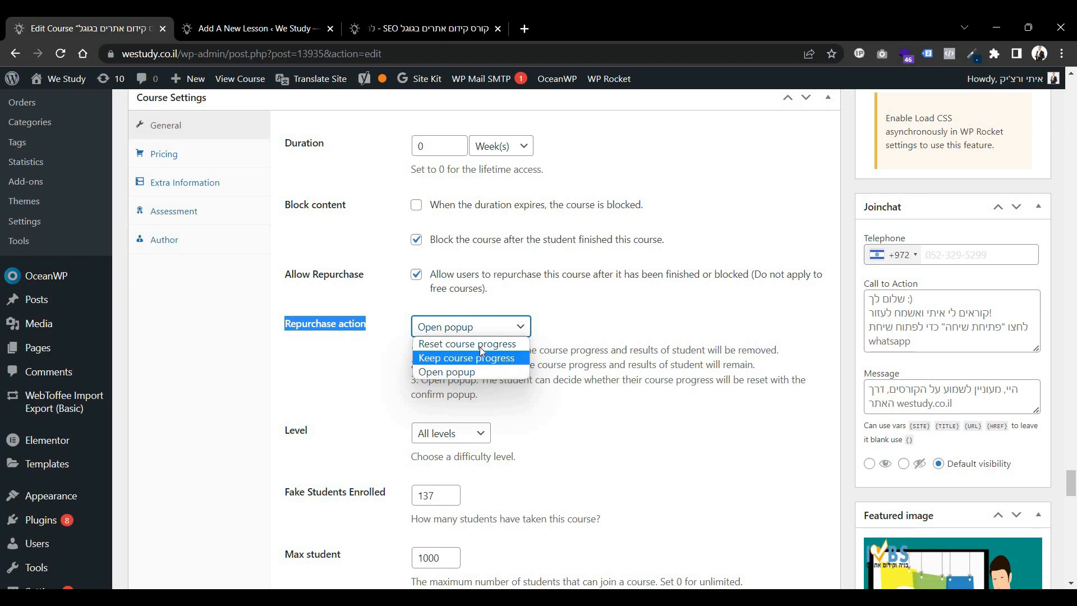
left_click(227, 355)
scroll(457, 328, "down", 2)
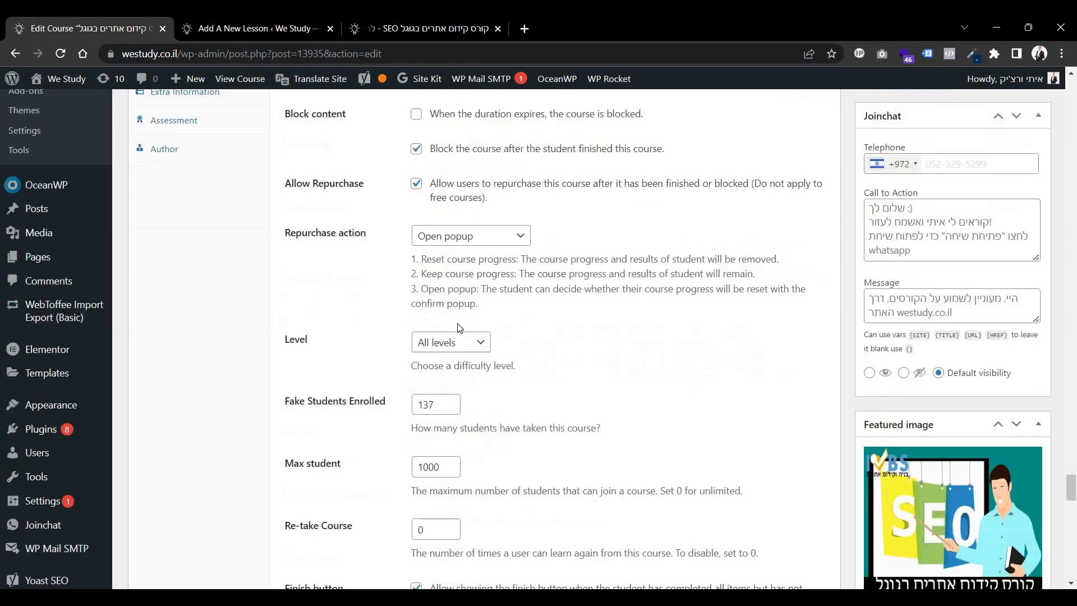
Examine the course's Level options and check the level shown on the public course page before returning to the course editor.
scroll(460, 328, "down", 1)
left_click(459, 301)
left_click(410, 331)
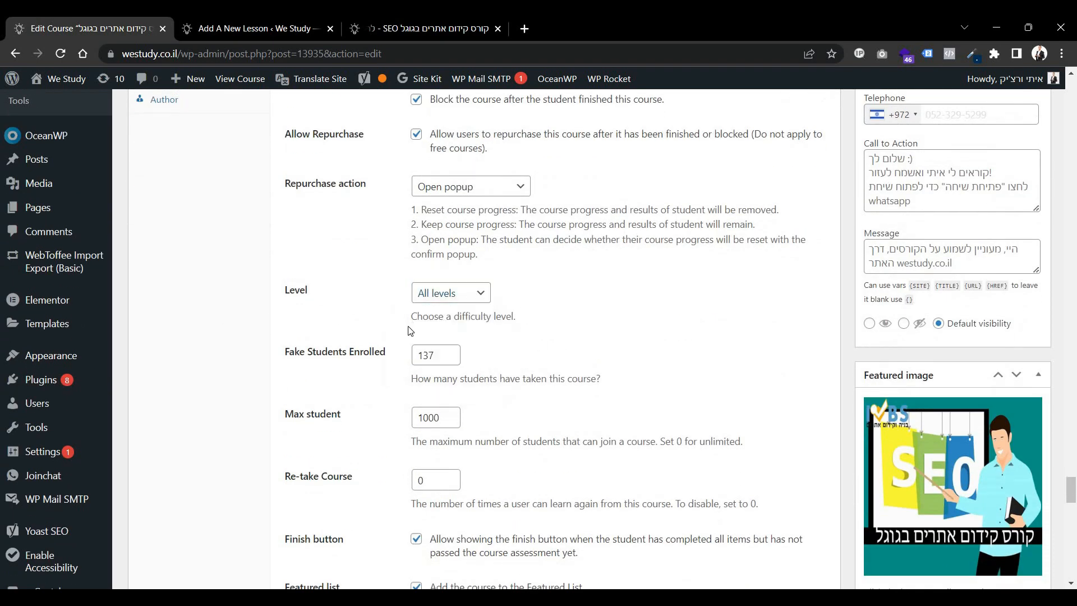
left_click_drag(520, 323, 487, 324)
left_click(487, 324)
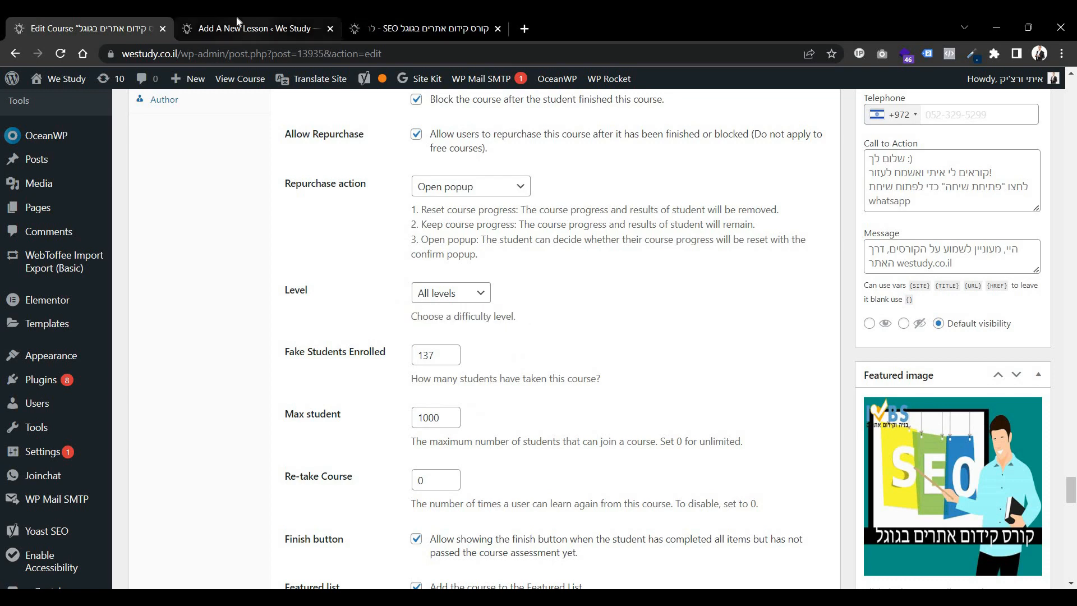
left_click(385, 22)
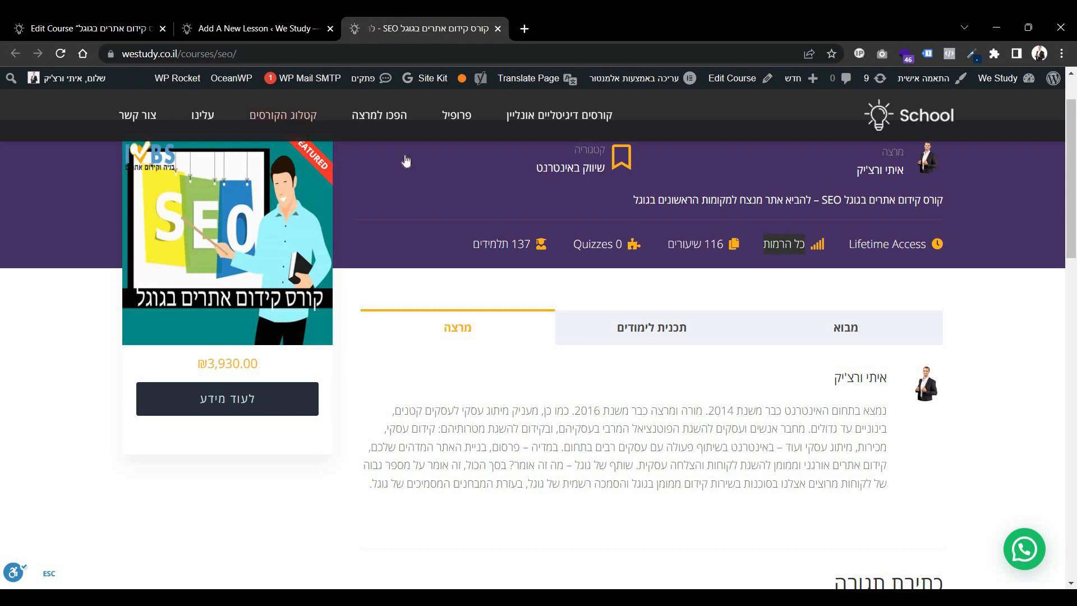
left_click(62, 25)
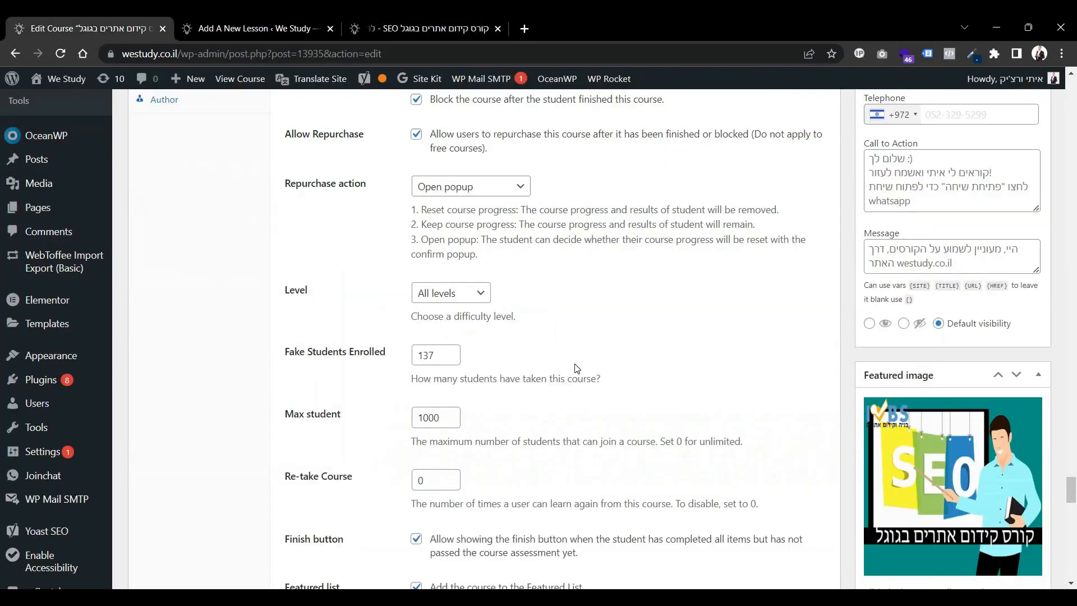
Try the Beginner and Intermediate difficulty levels, finally setting the course's Level to Expert.
left_click(443, 297)
left_click(489, 325)
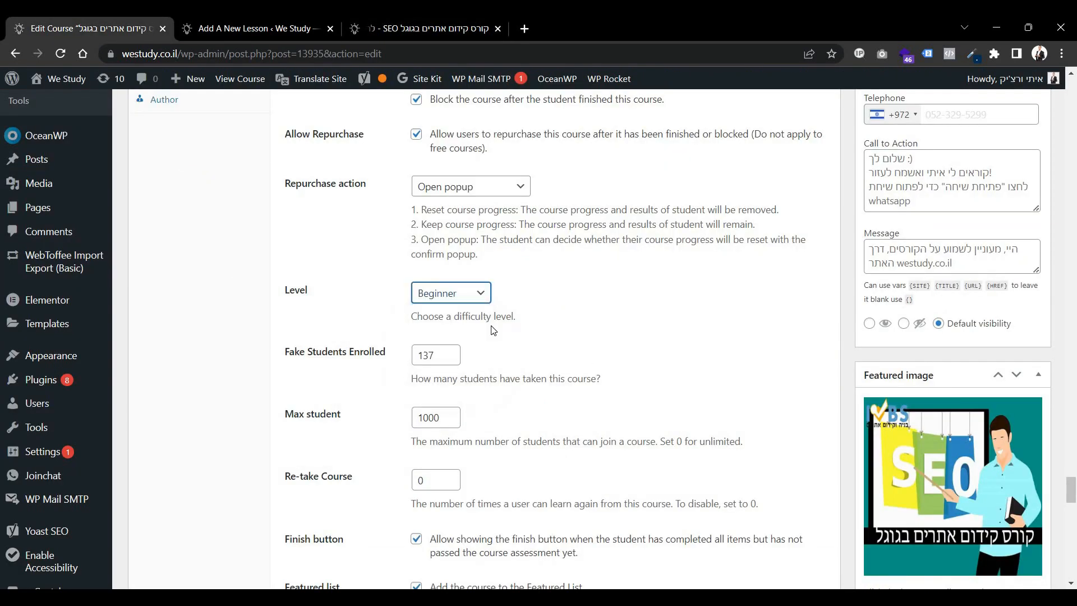
left_click(457, 300)
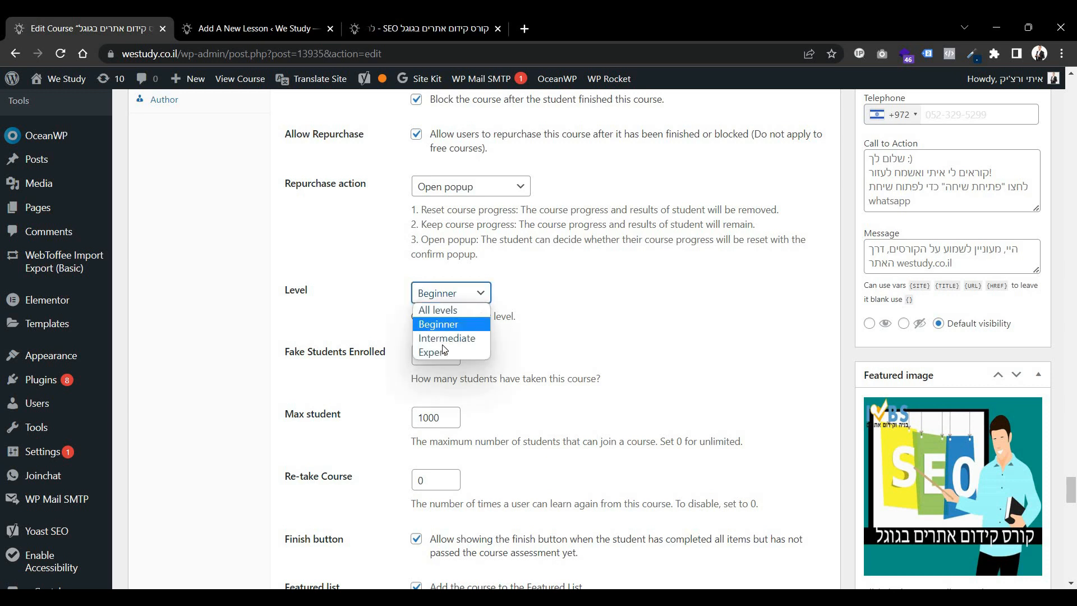
left_click(446, 336)
left_click(460, 303)
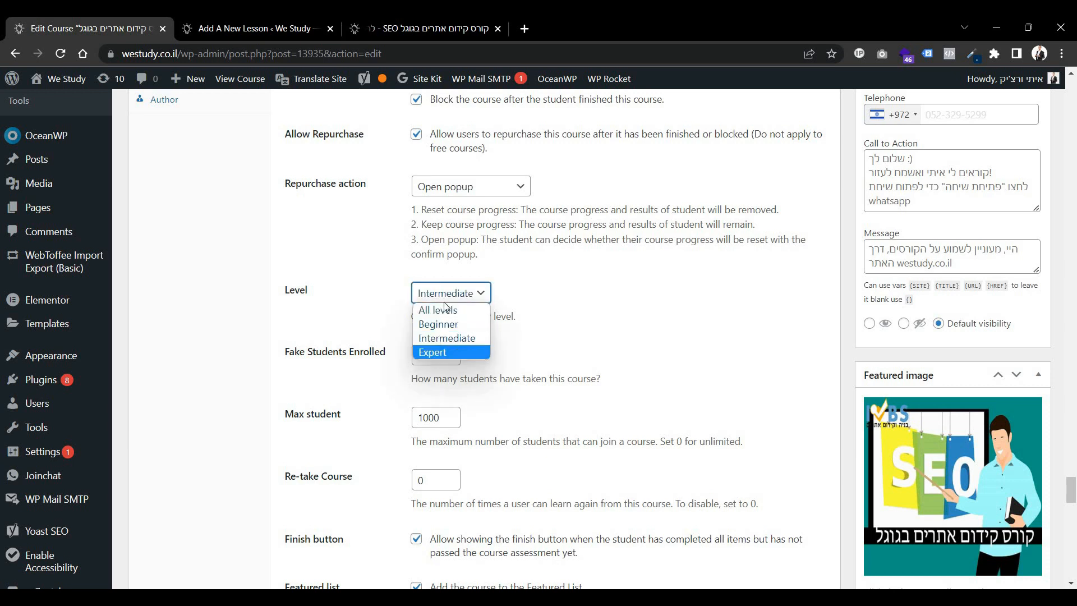
left_click(449, 352)
left_click(448, 295)
left_click(449, 352)
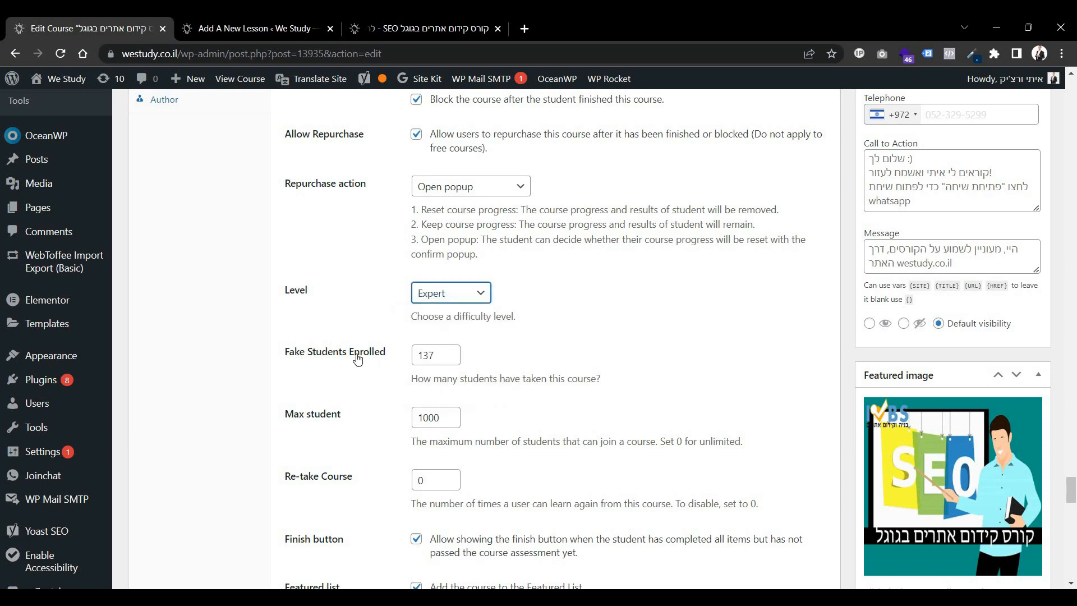
Examine the Fake Students Enrolled setting and compare it with the student count on the public course page.
triple_click(406, 364)
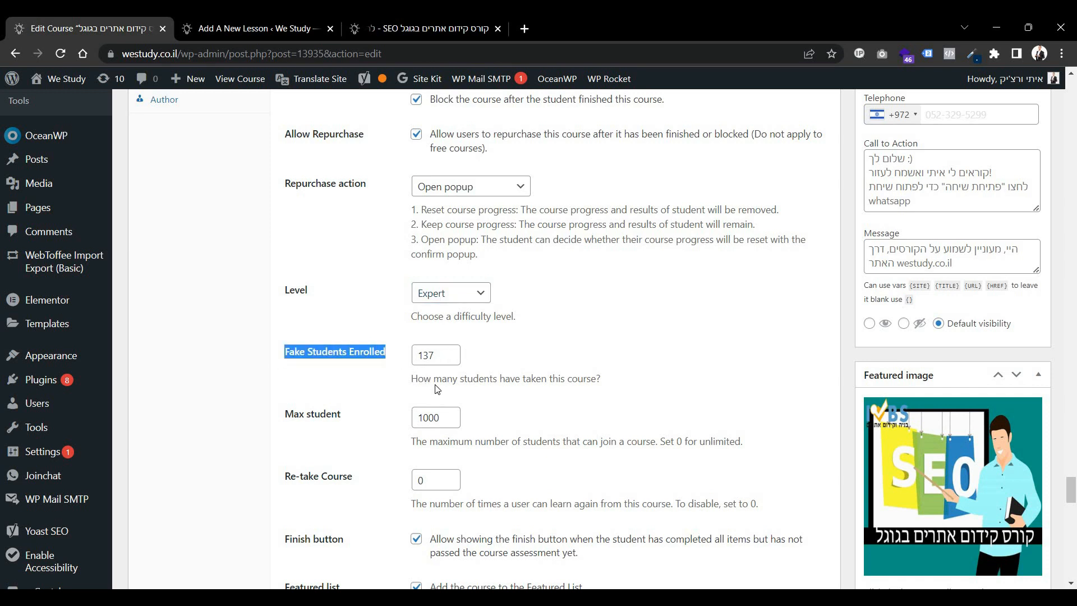
left_click(428, 25)
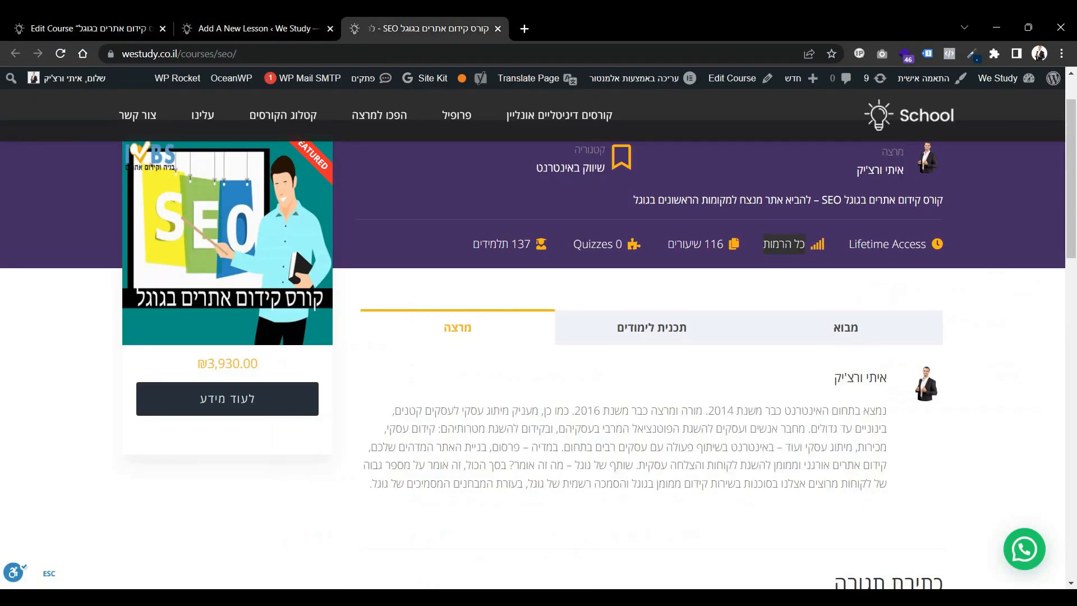
left_click_drag(511, 245, 529, 246)
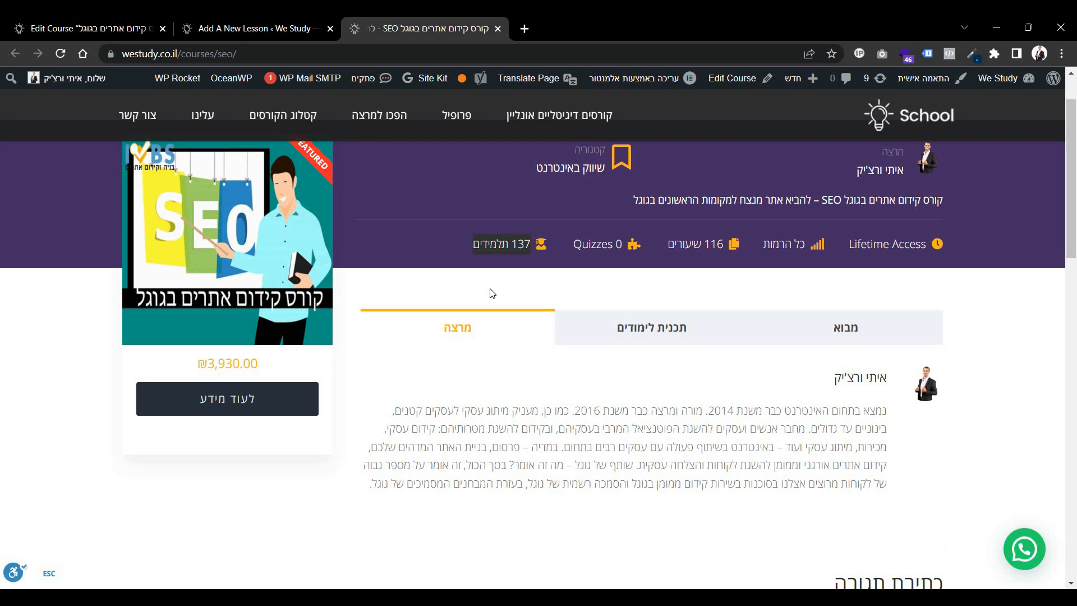
Return to the course editor and examine the Max student and Re-take Course settings with their notes on entering 0.
left_click(24, 19)
scroll(438, 359, "down", 1)
scroll(291, 287, "down", 2)
left_click_drag(293, 273, 628, 323)
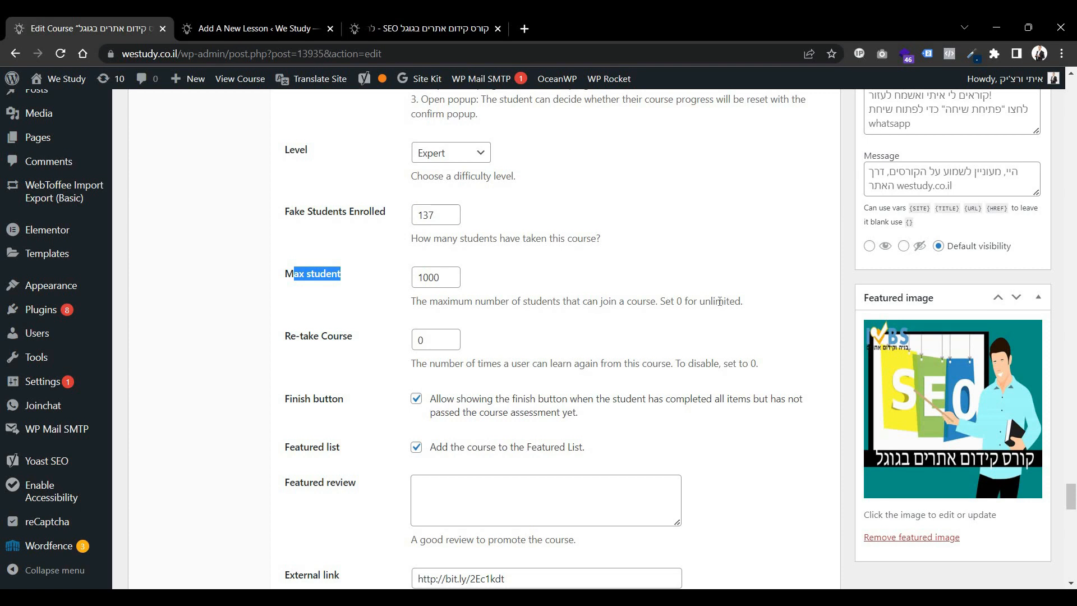
left_click_drag(719, 301, 362, 305)
left_click(329, 399)
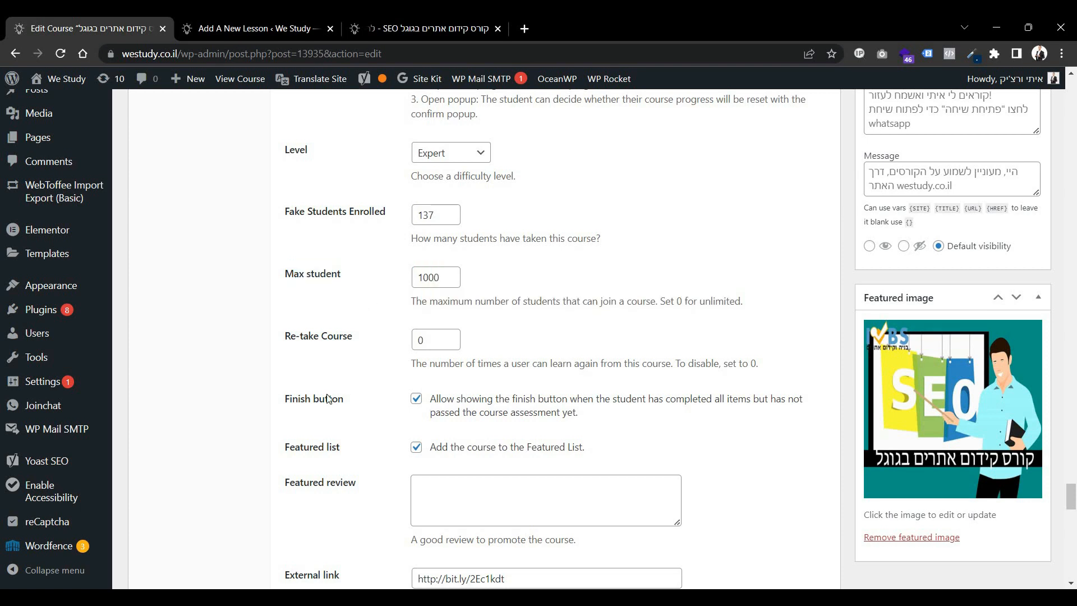
left_click_drag(281, 335, 540, 341)
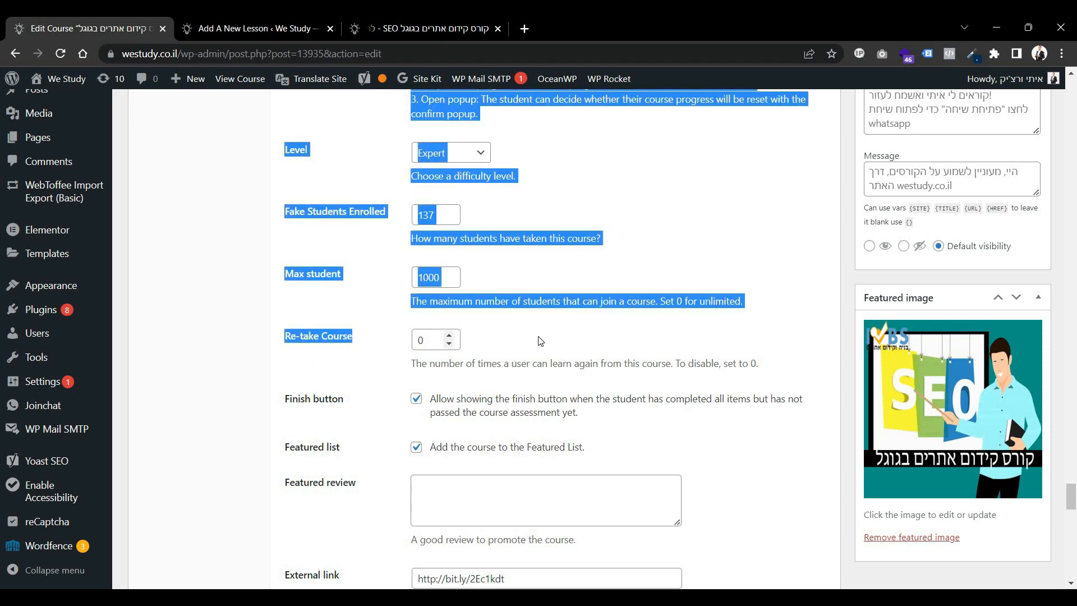
left_click(674, 362)
left_click_drag(764, 366, 680, 363)
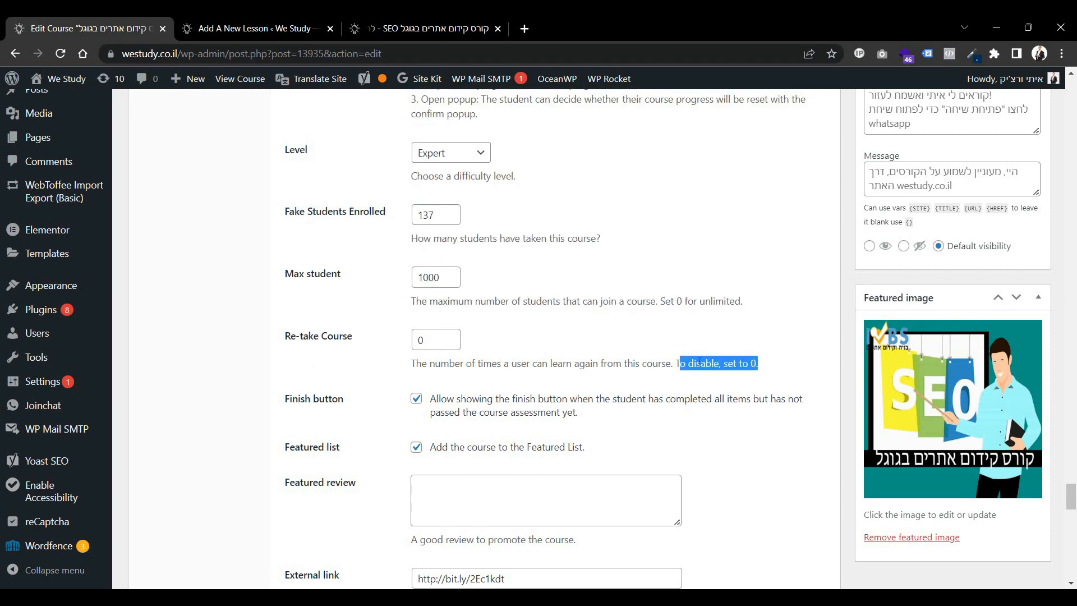
left_click(680, 363)
Examine the Finish button, Featured list, Featured review and External link settings of the course.
scroll(303, 271, "down", 3)
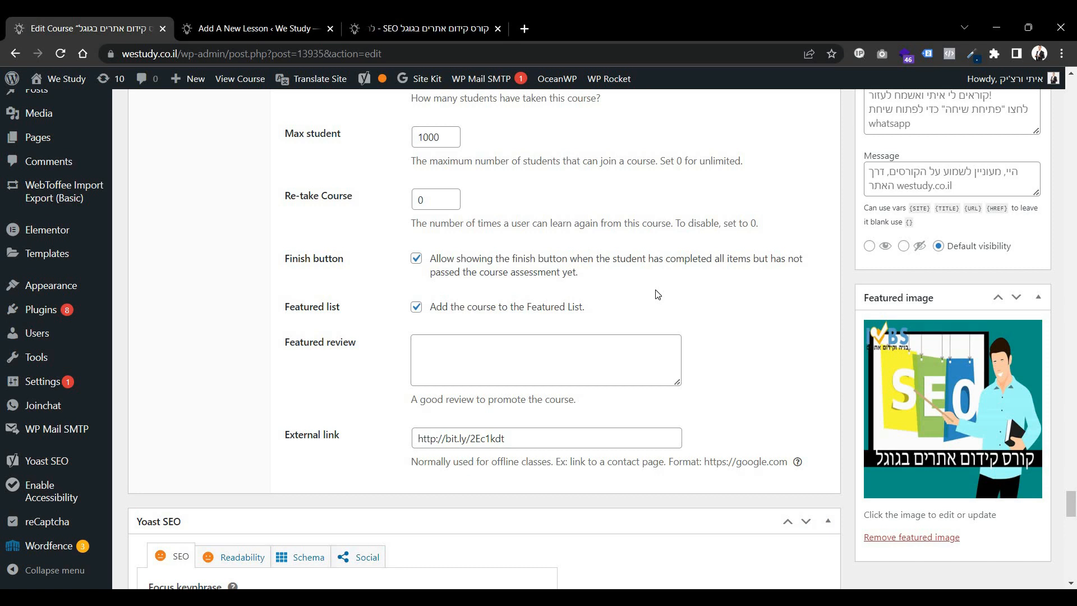
left_click_drag(284, 307, 332, 308)
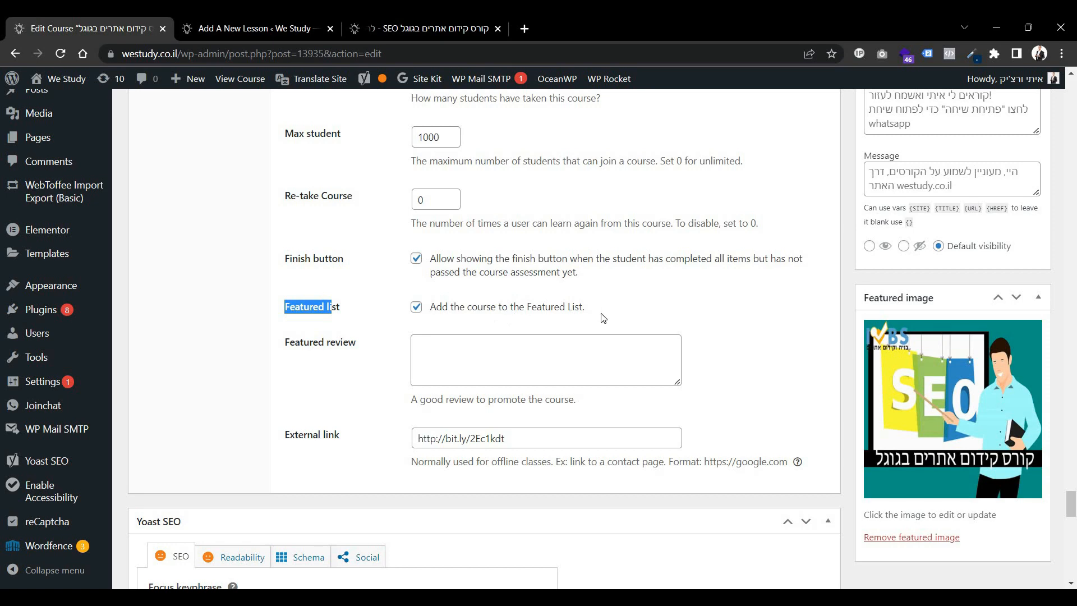
scroll(365, 281, "down", 2)
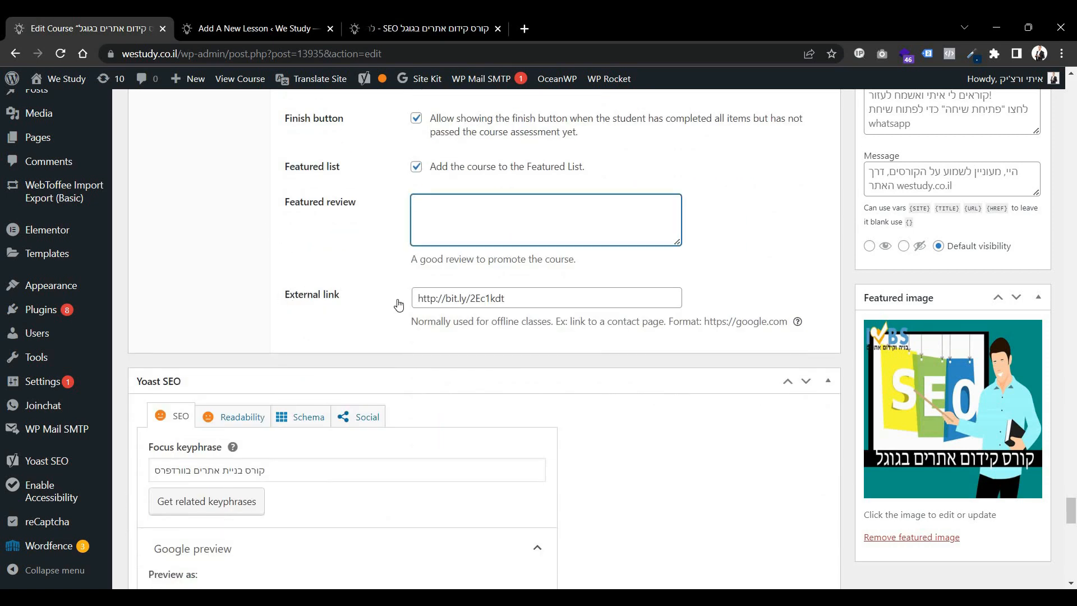
left_click_drag(401, 303, 517, 293)
double_click(517, 293)
key("ctrl+a")
left_click(558, 341)
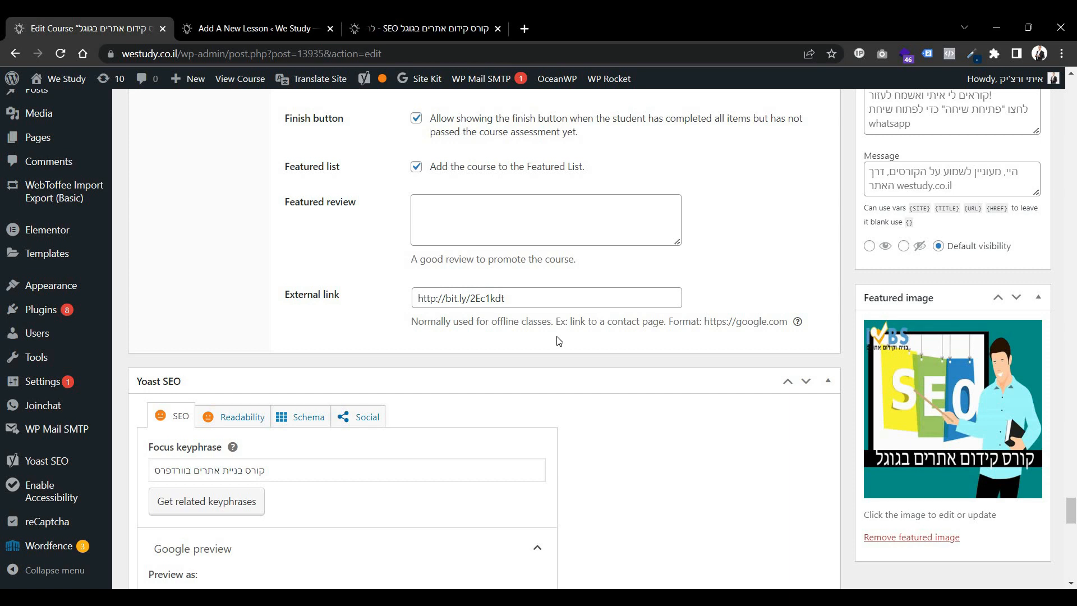
Look back over the course curriculum, then view LearnPress's Question Bank and Quizzes lists.
scroll(559, 341, "up", 20)
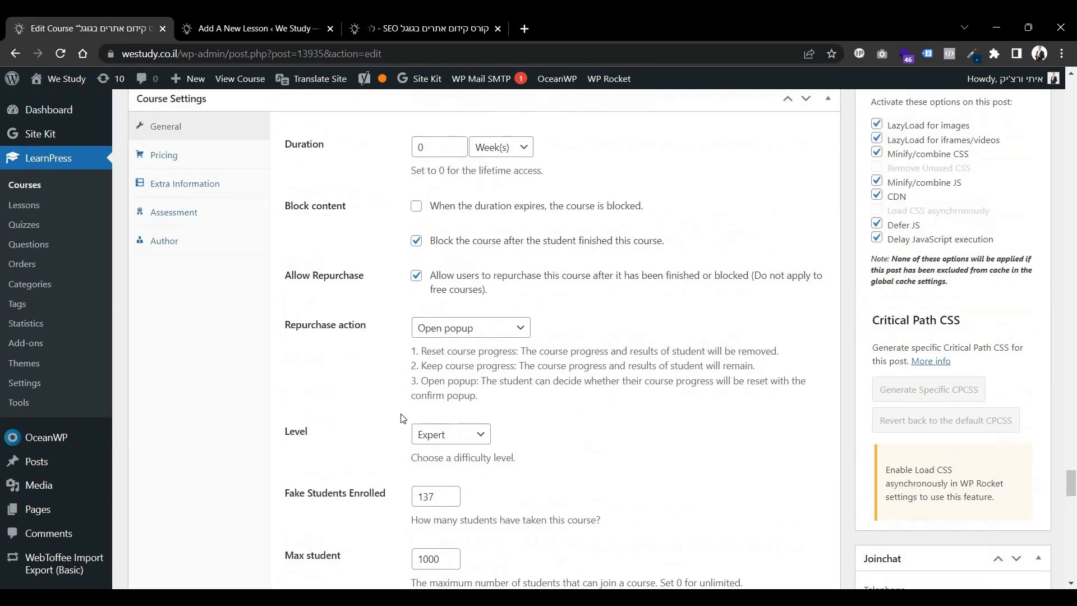
scroll(367, 390, "up", 20)
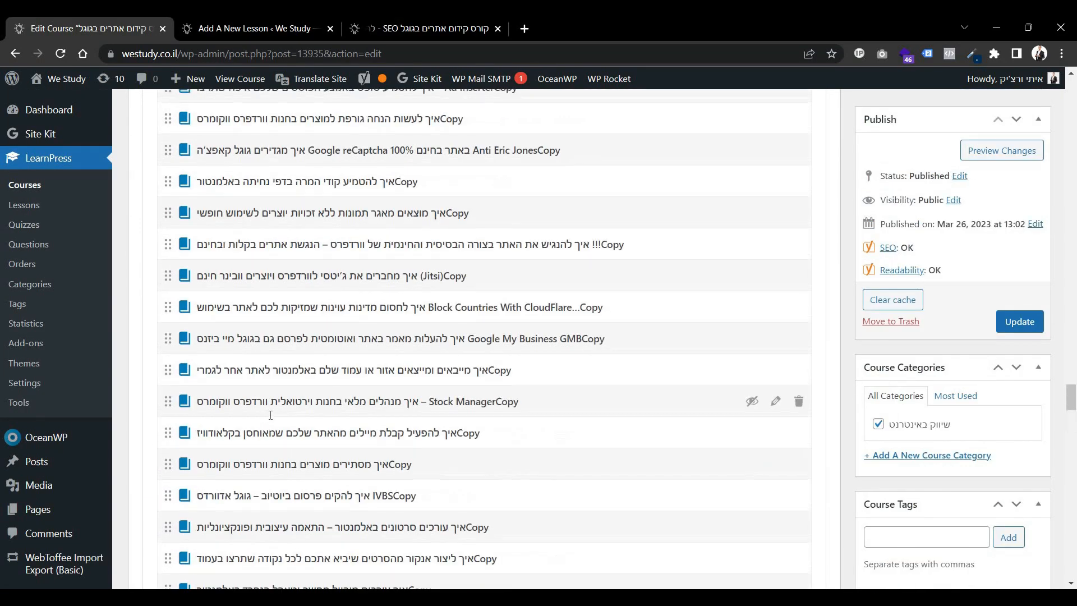
scroll(35, 230, "up", 3)
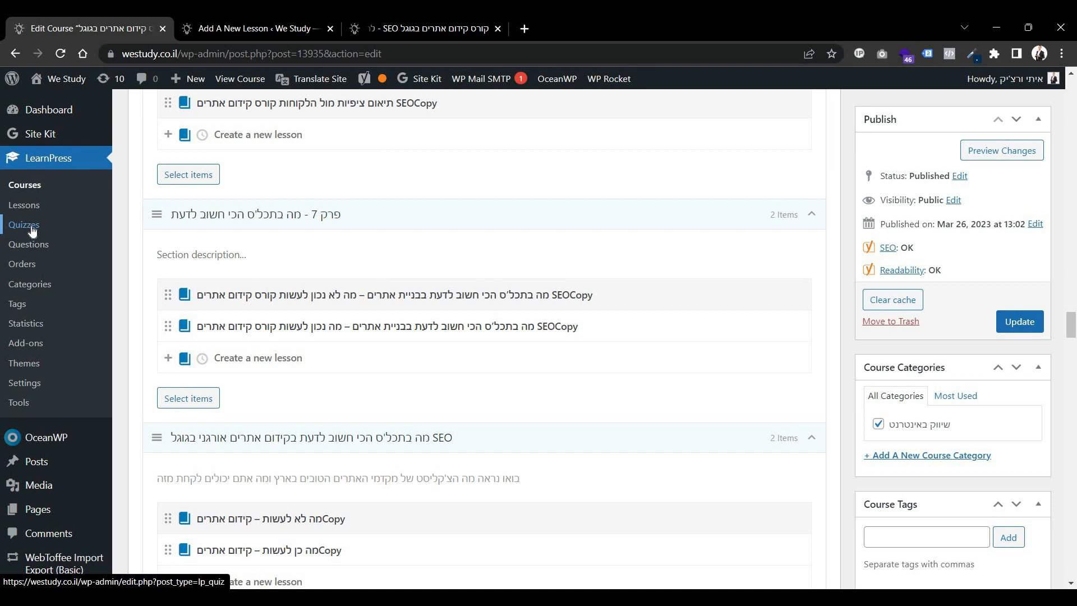
left_click(28, 245)
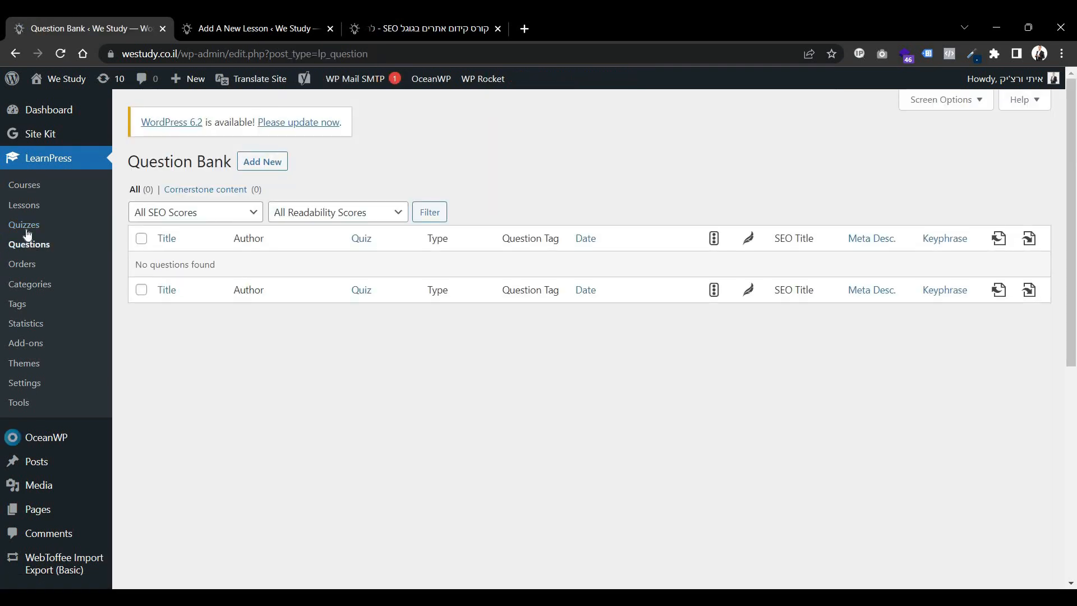
left_click(26, 230)
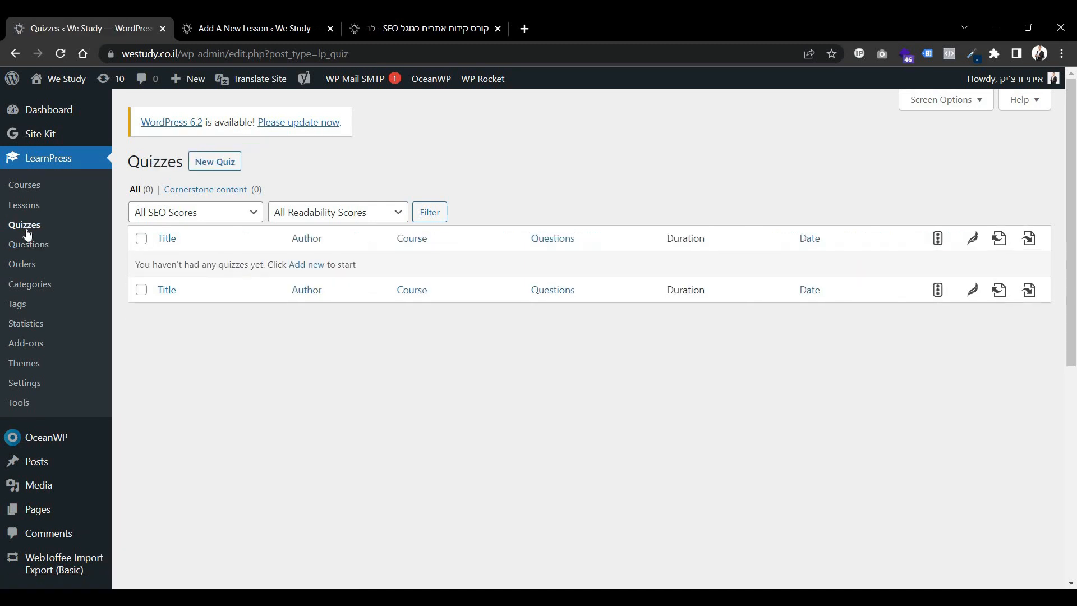
Open the LearnPress settings and examine the general Pages setup and Currency options.
left_click(27, 384)
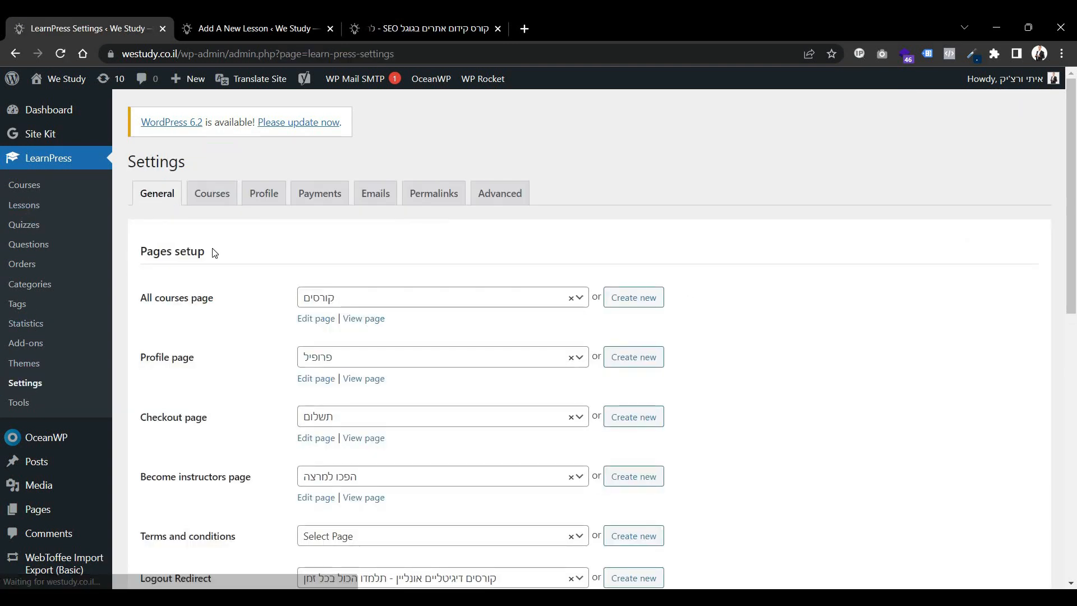
scroll(213, 252, "down", 1)
scroll(215, 250, "down", 2)
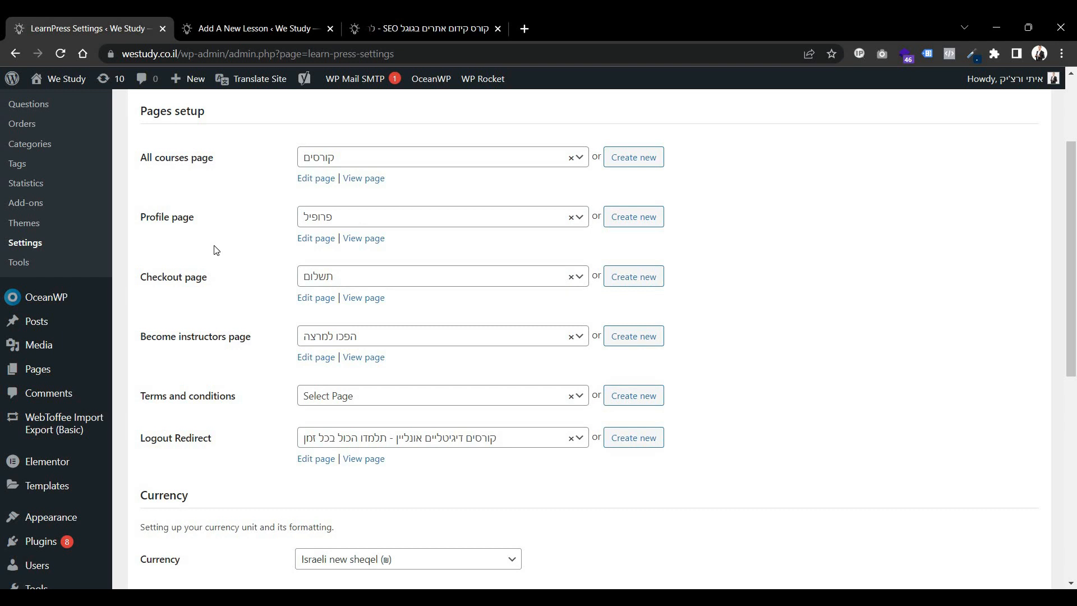
triple_click(143, 124)
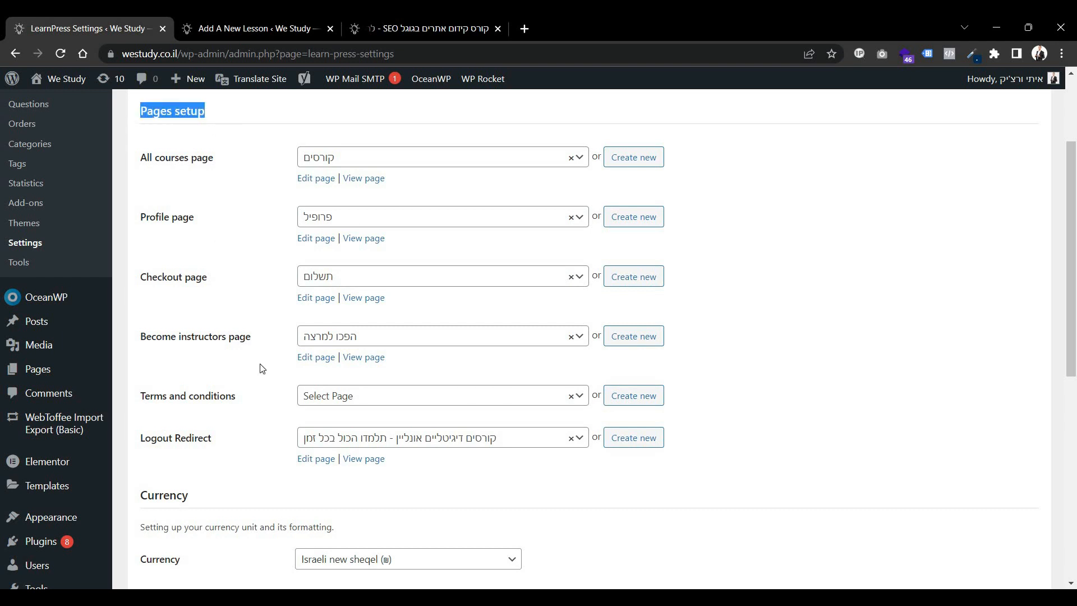
scroll(263, 377, "down", 5)
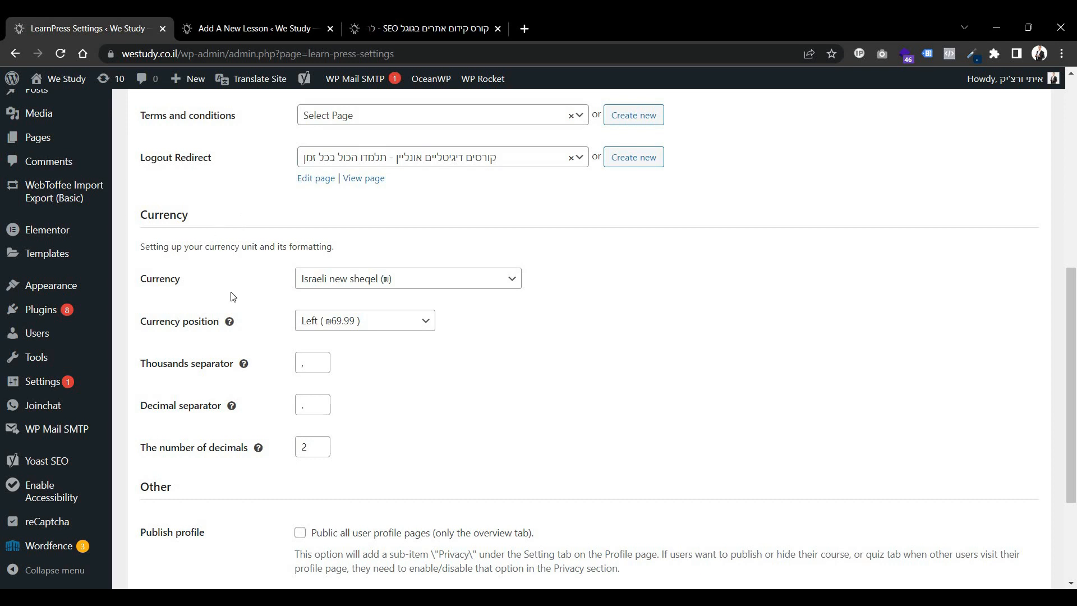
scroll(232, 298, "up", 9)
Review the Payments, Profile and Courses settings of LearnPress.
left_click(337, 192)
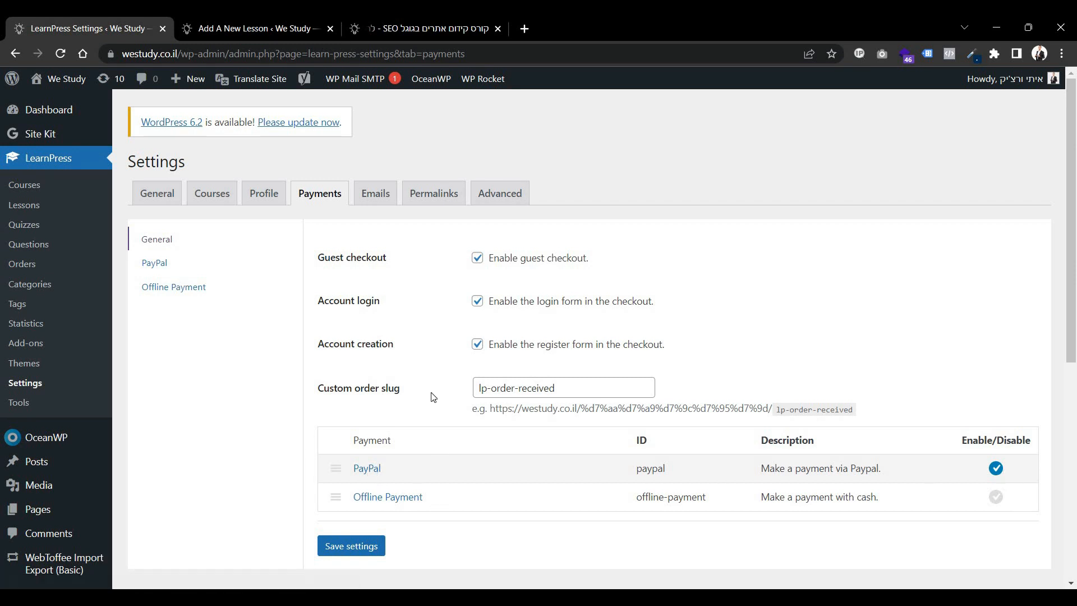
left_click(267, 200)
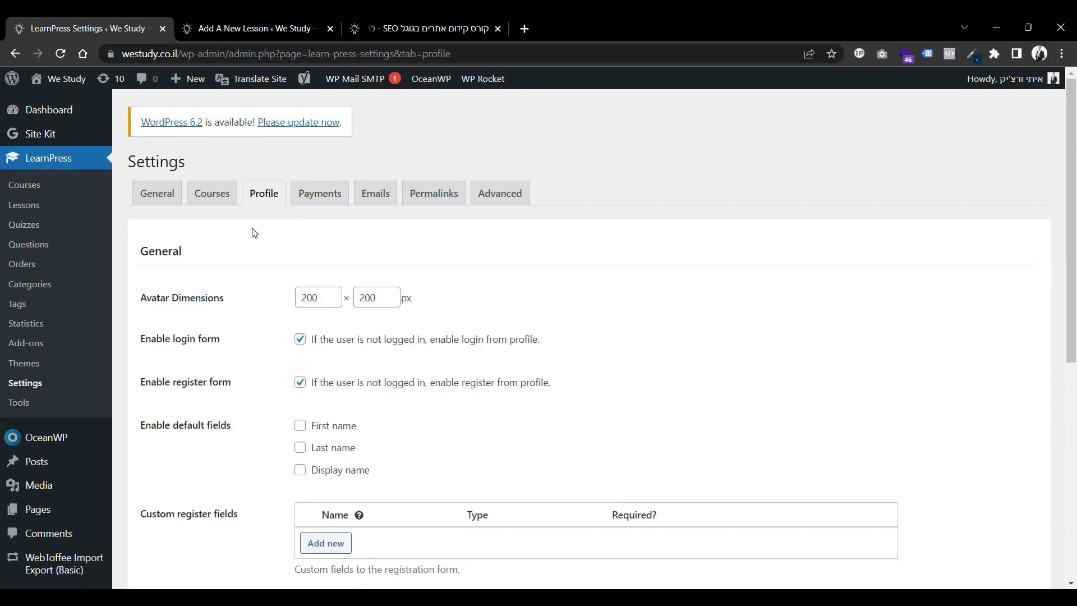
left_click(212, 193)
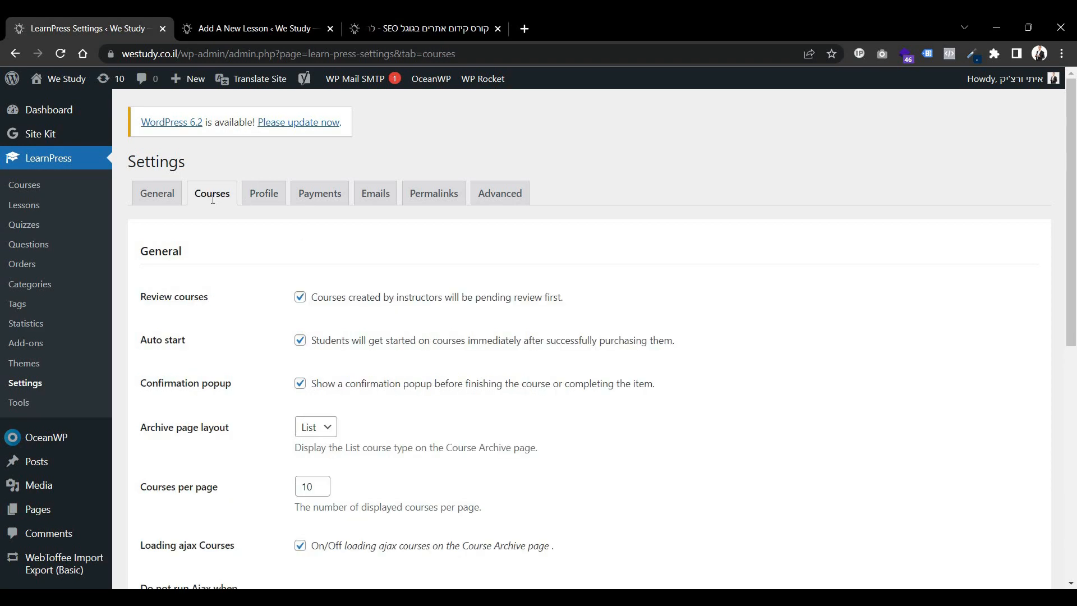
scroll(211, 288, "down", 5)
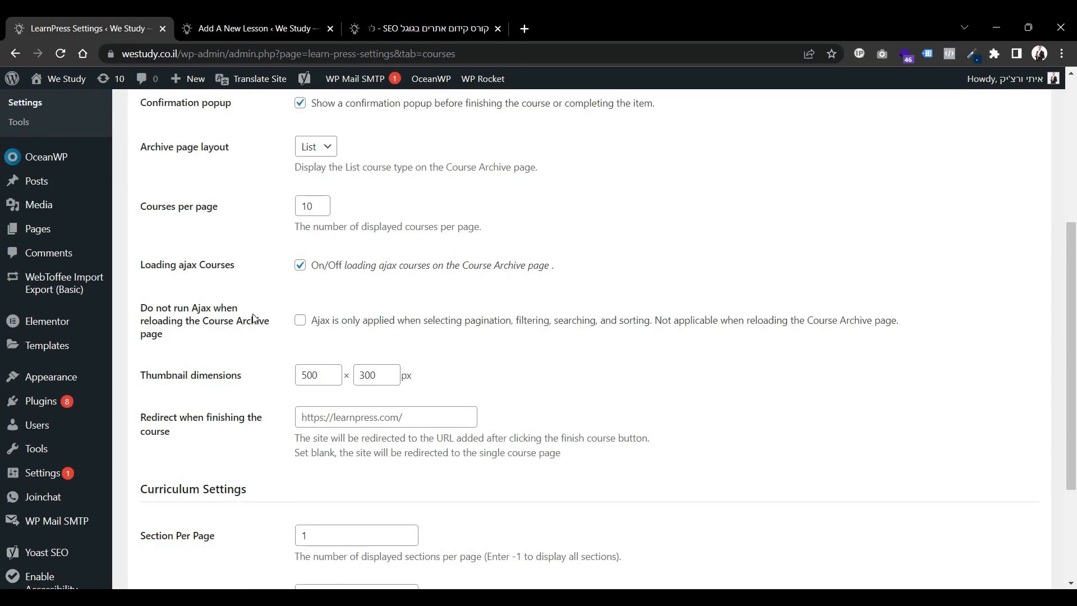
scroll(280, 357, "up", 5)
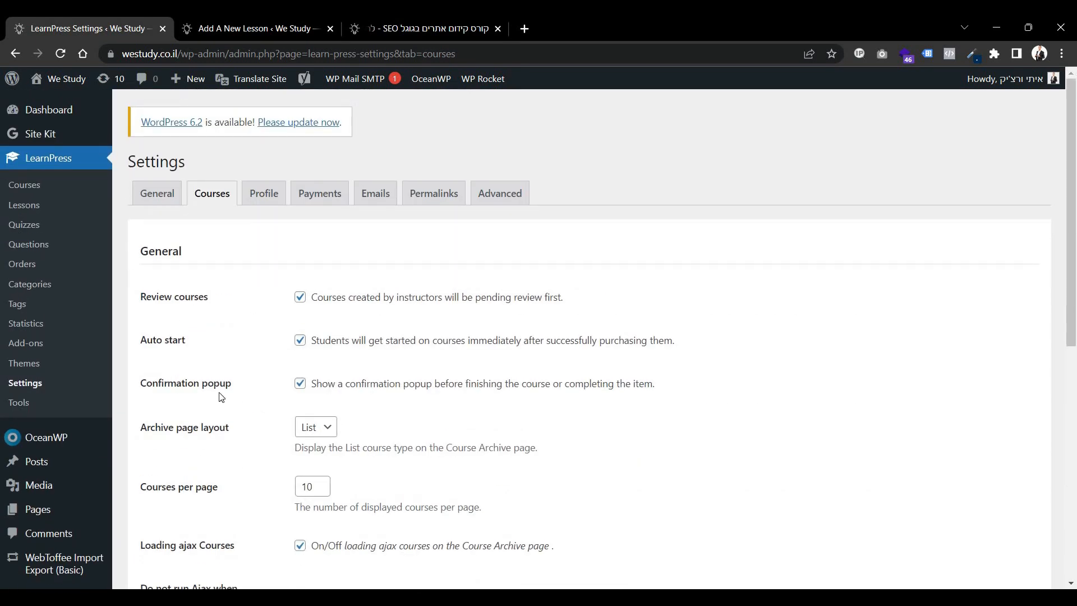